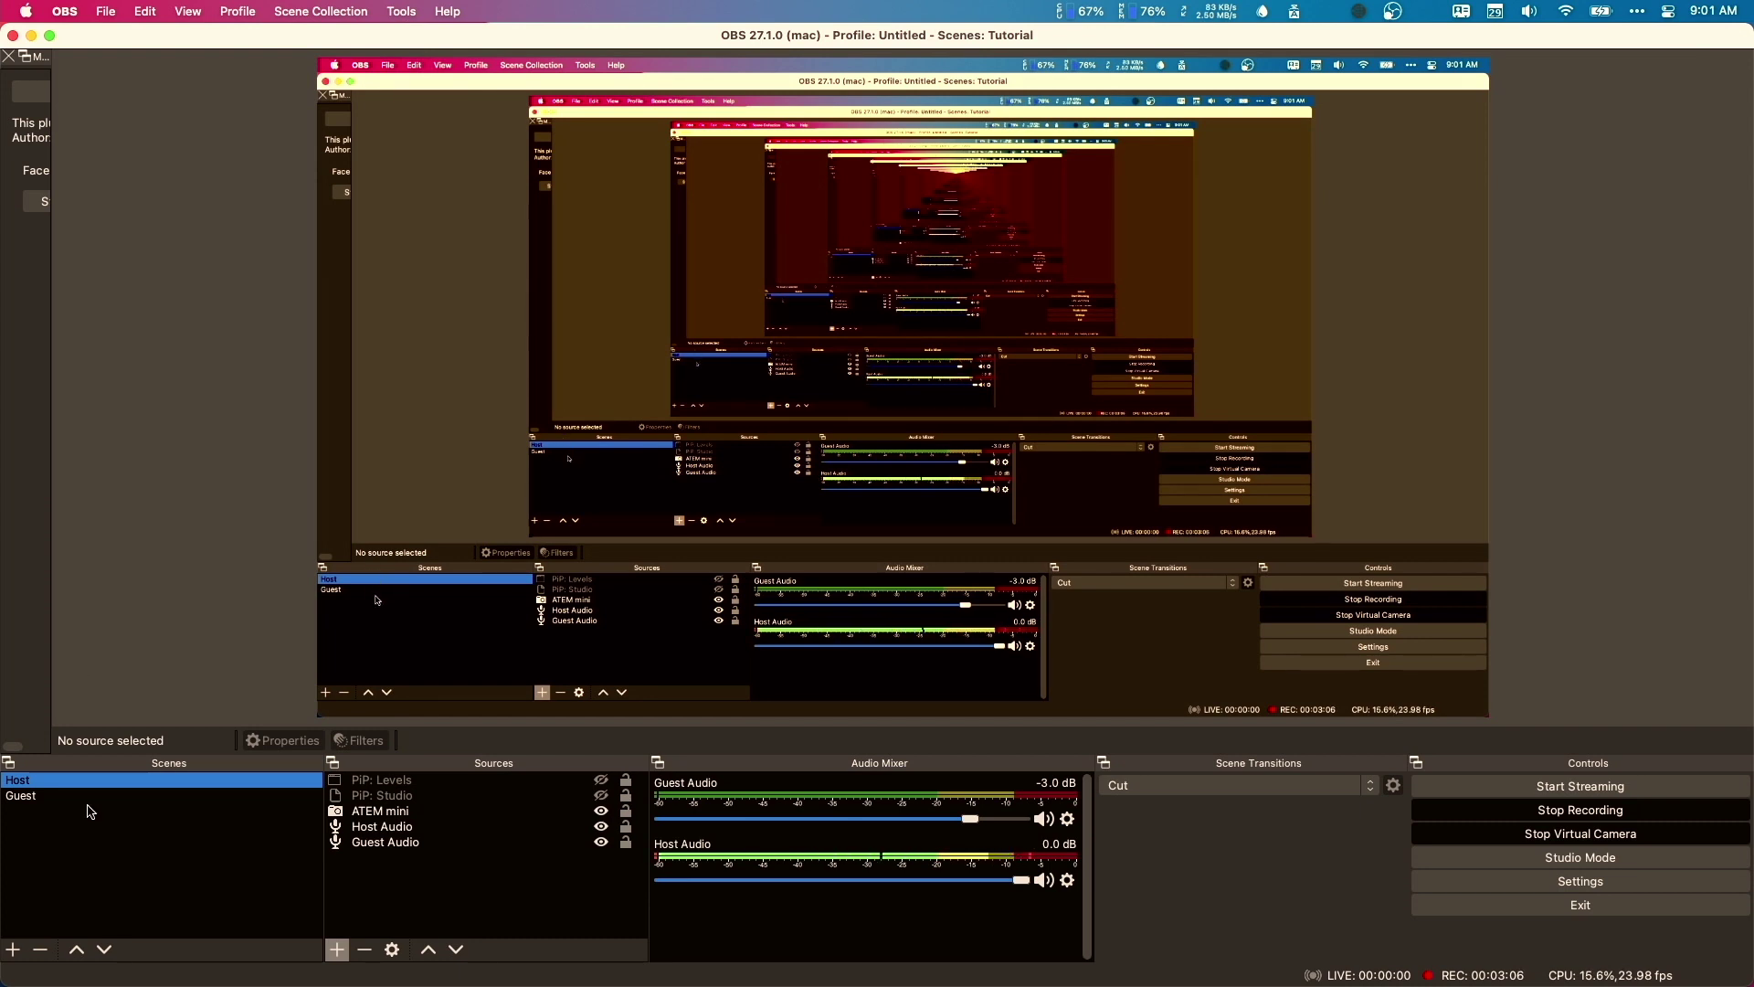
- Switch between the Guest and Host scenes and inspect the ATEM mini, Host Audio and Guest Audio sources
{"action": "left_click", "coordinate": [84, 803]}
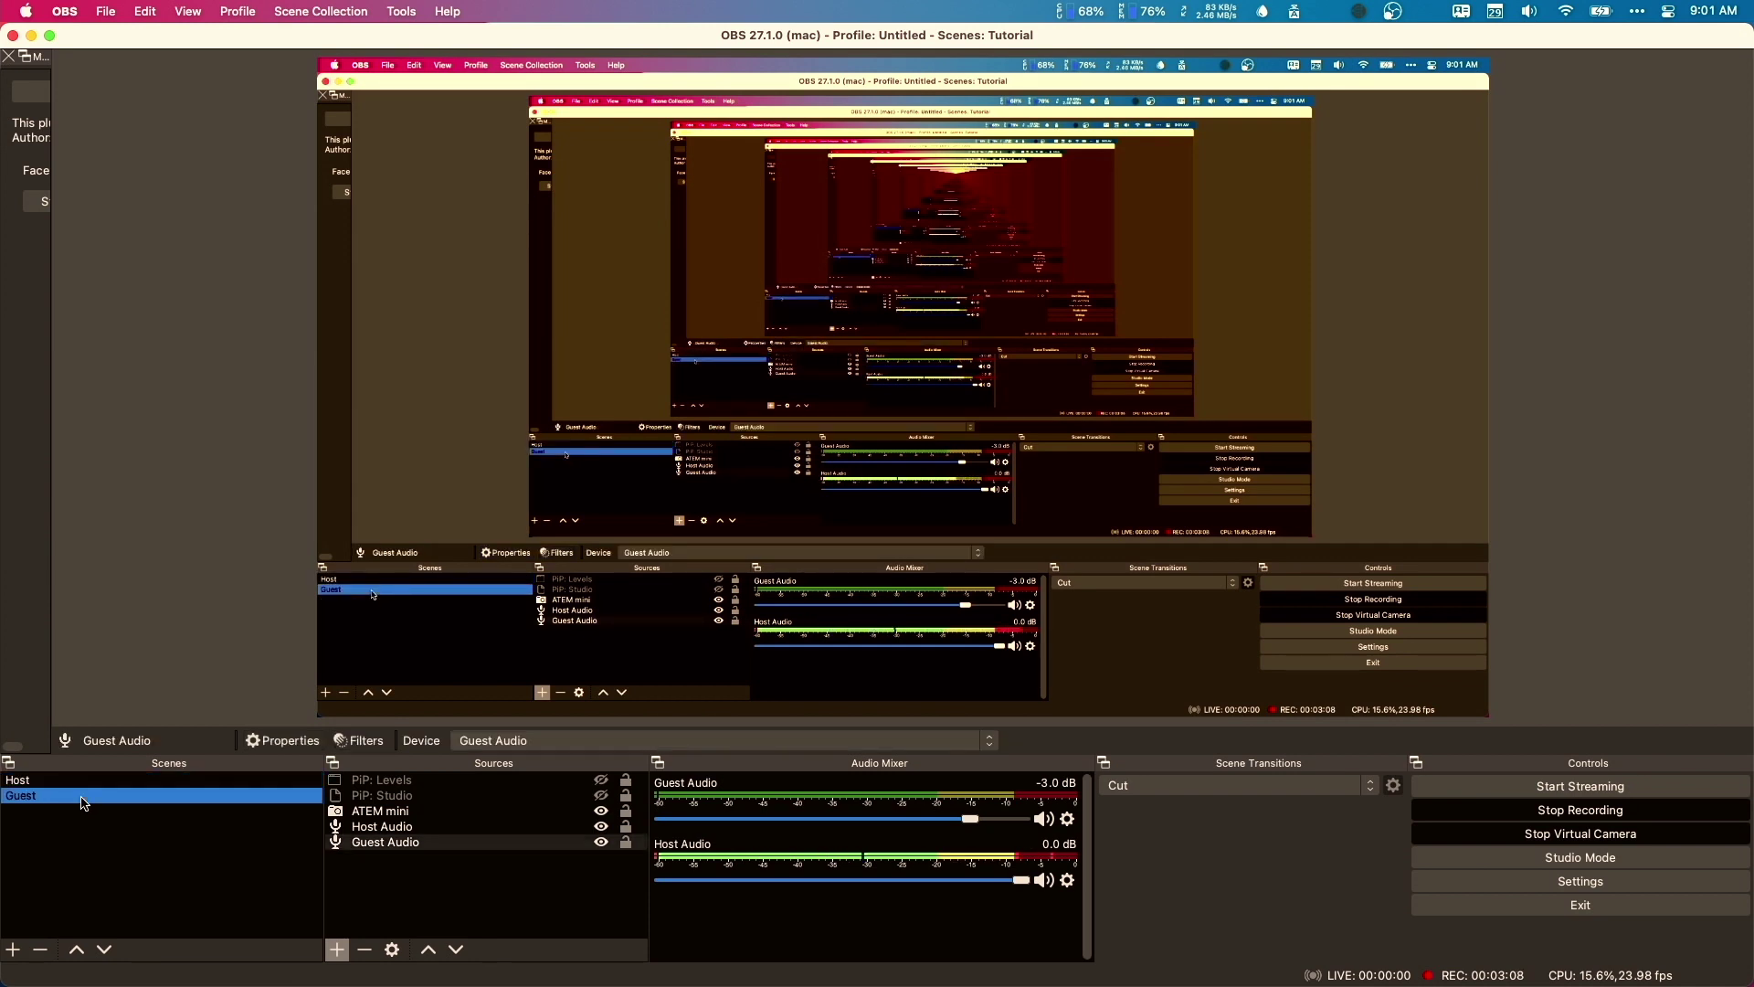
{"action": "key", "text": "Up"}
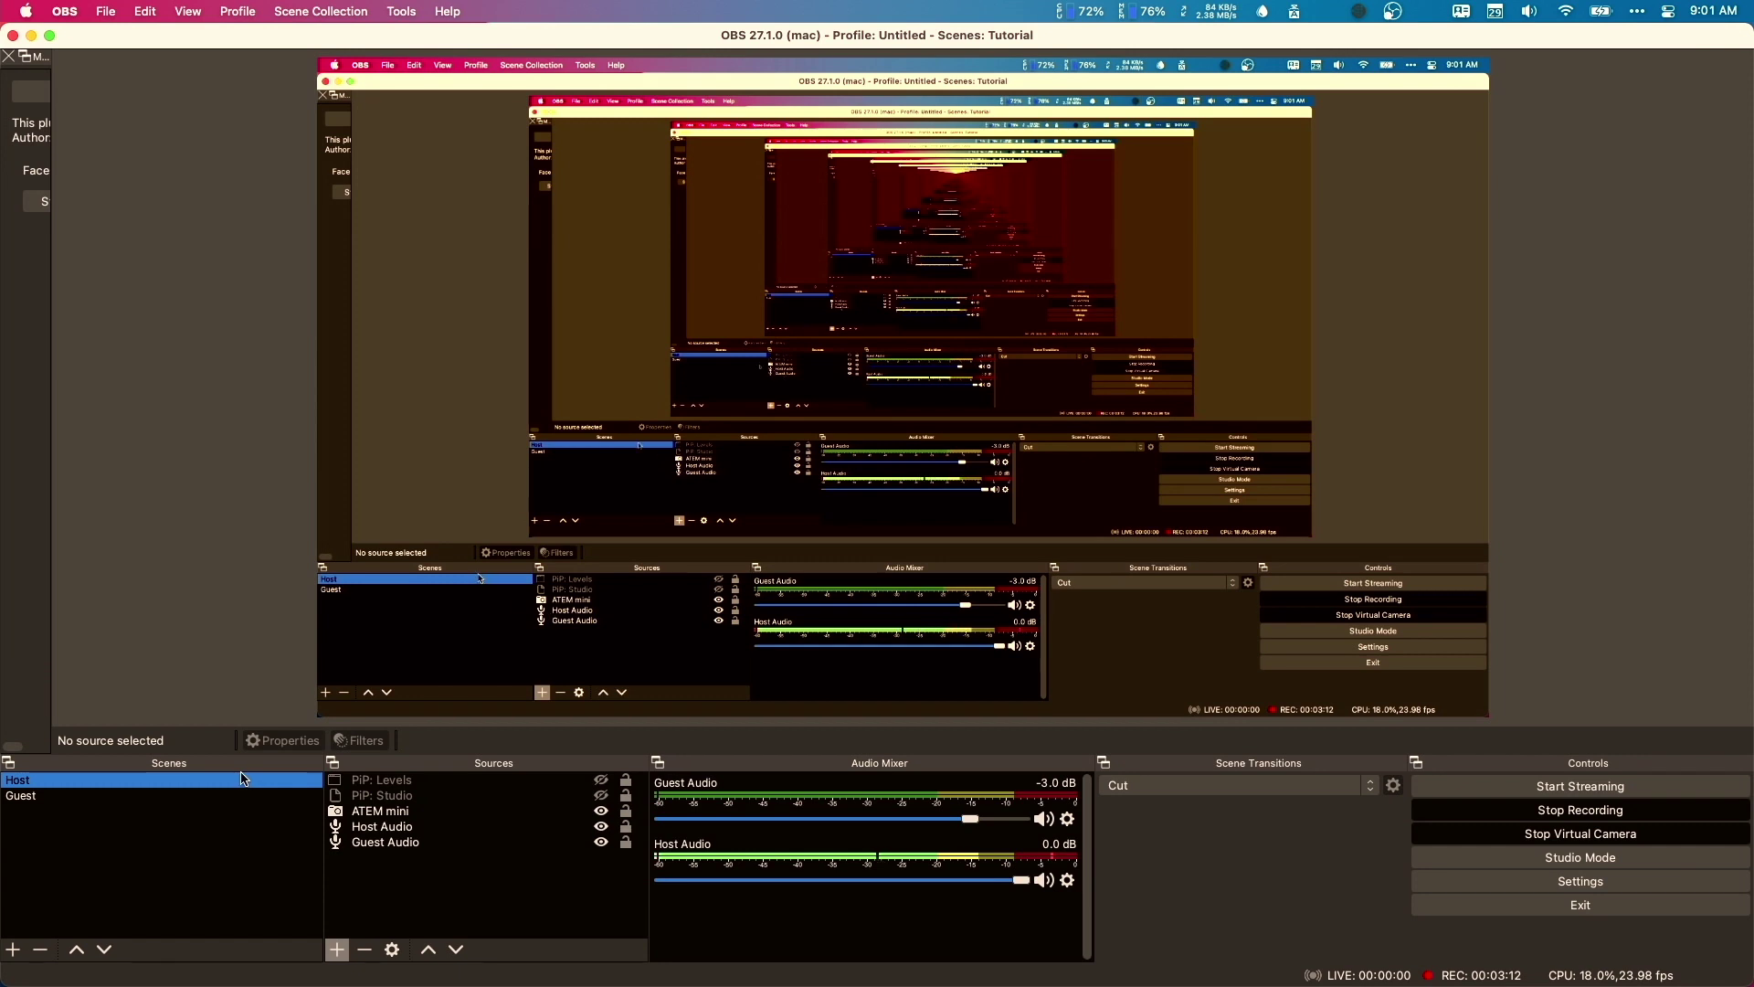
{"action": "left_click", "coordinate": [427, 813]}
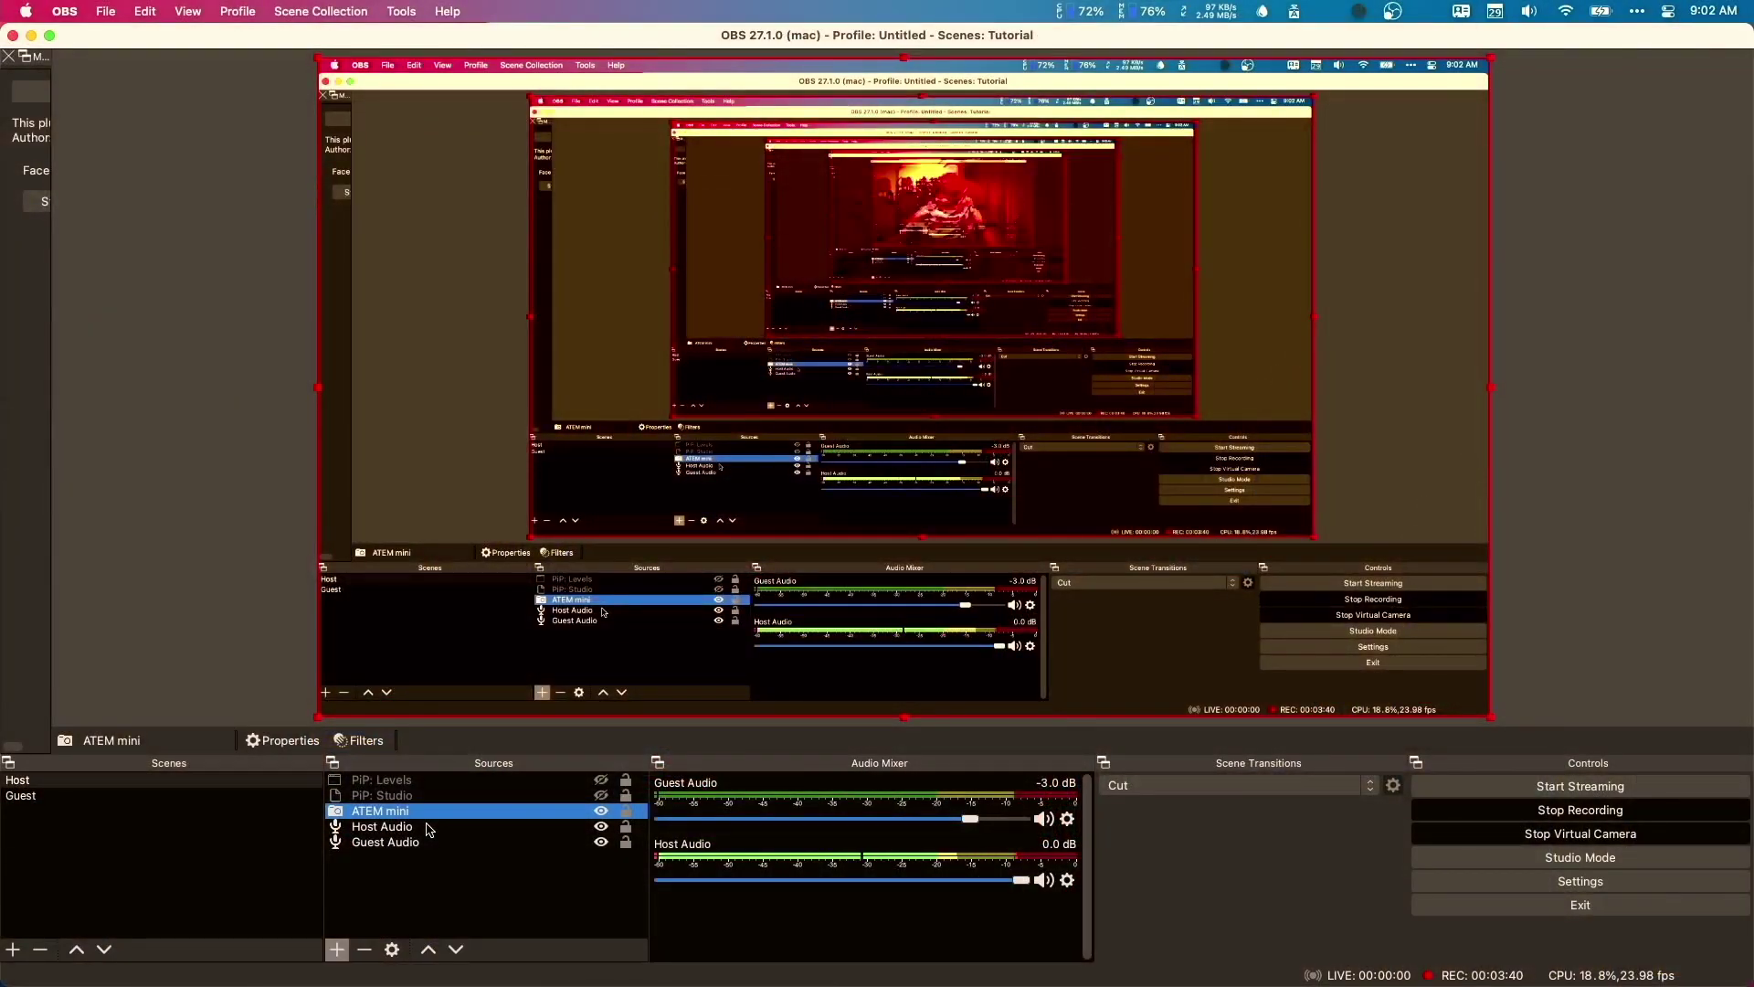
{"action": "left_click", "coordinate": [424, 827]}
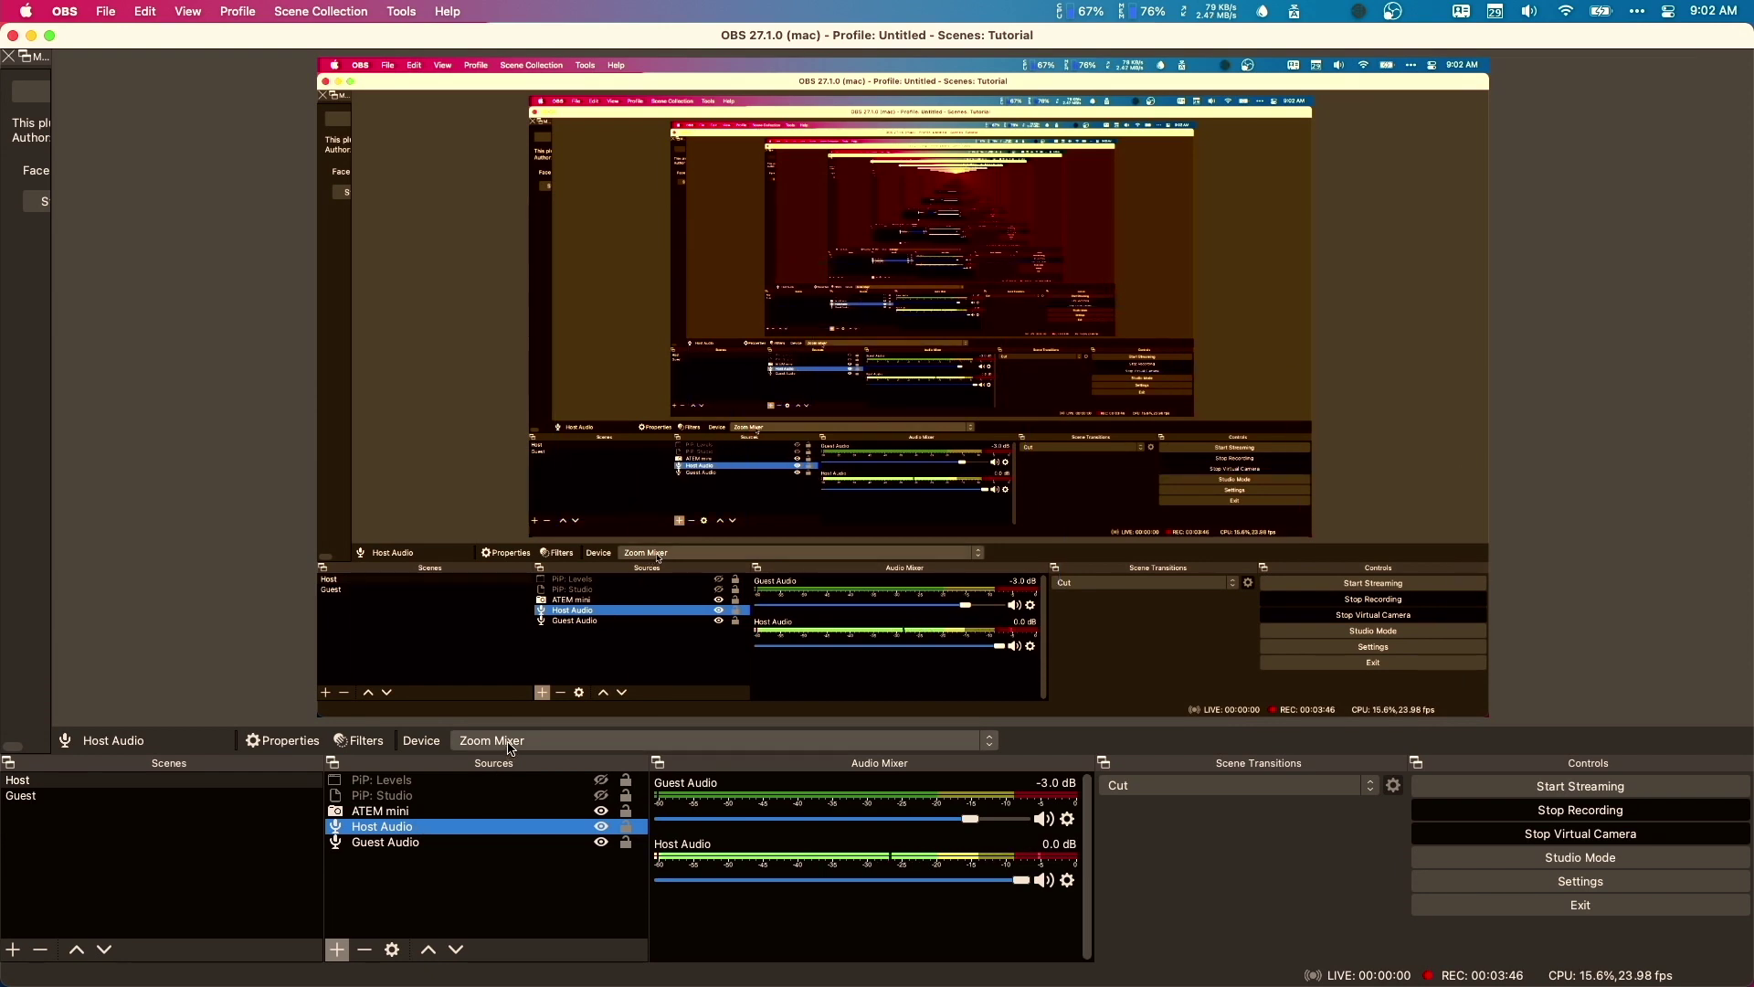
{"action": "left_click", "coordinate": [417, 845]}
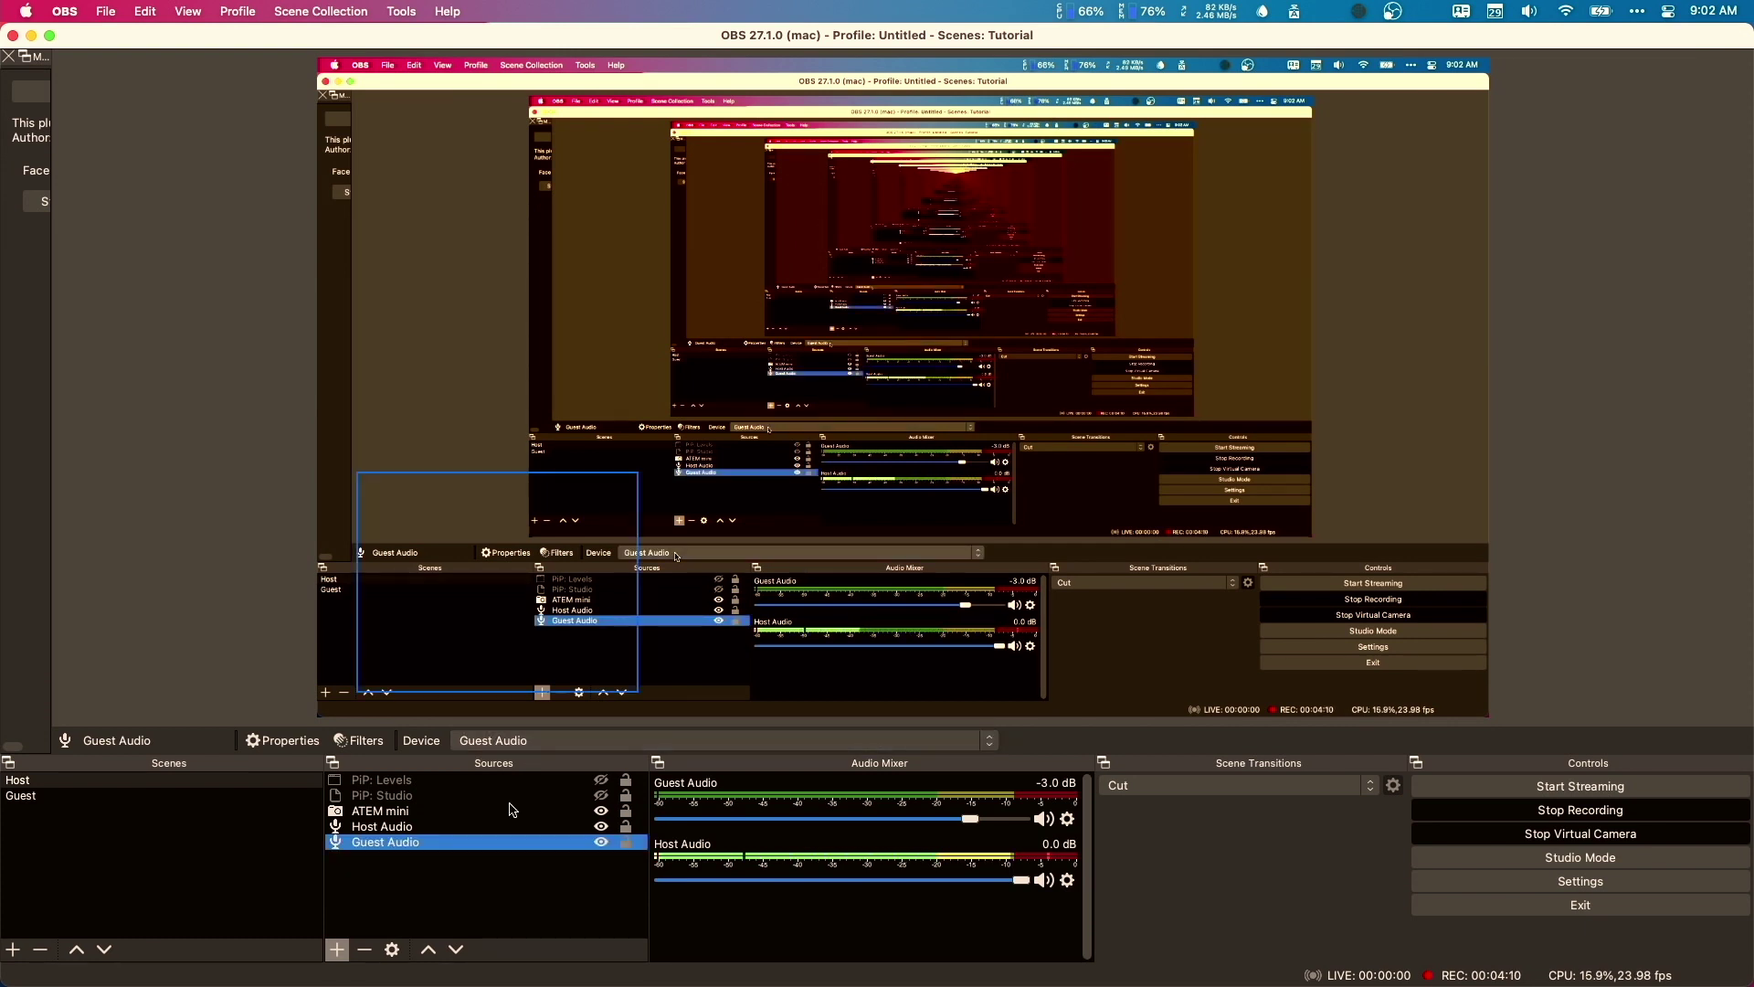
- Toggle from Host to Guest and back to Host, then bring up the Tools menu
{"action": "left_click", "coordinate": [242, 781]}
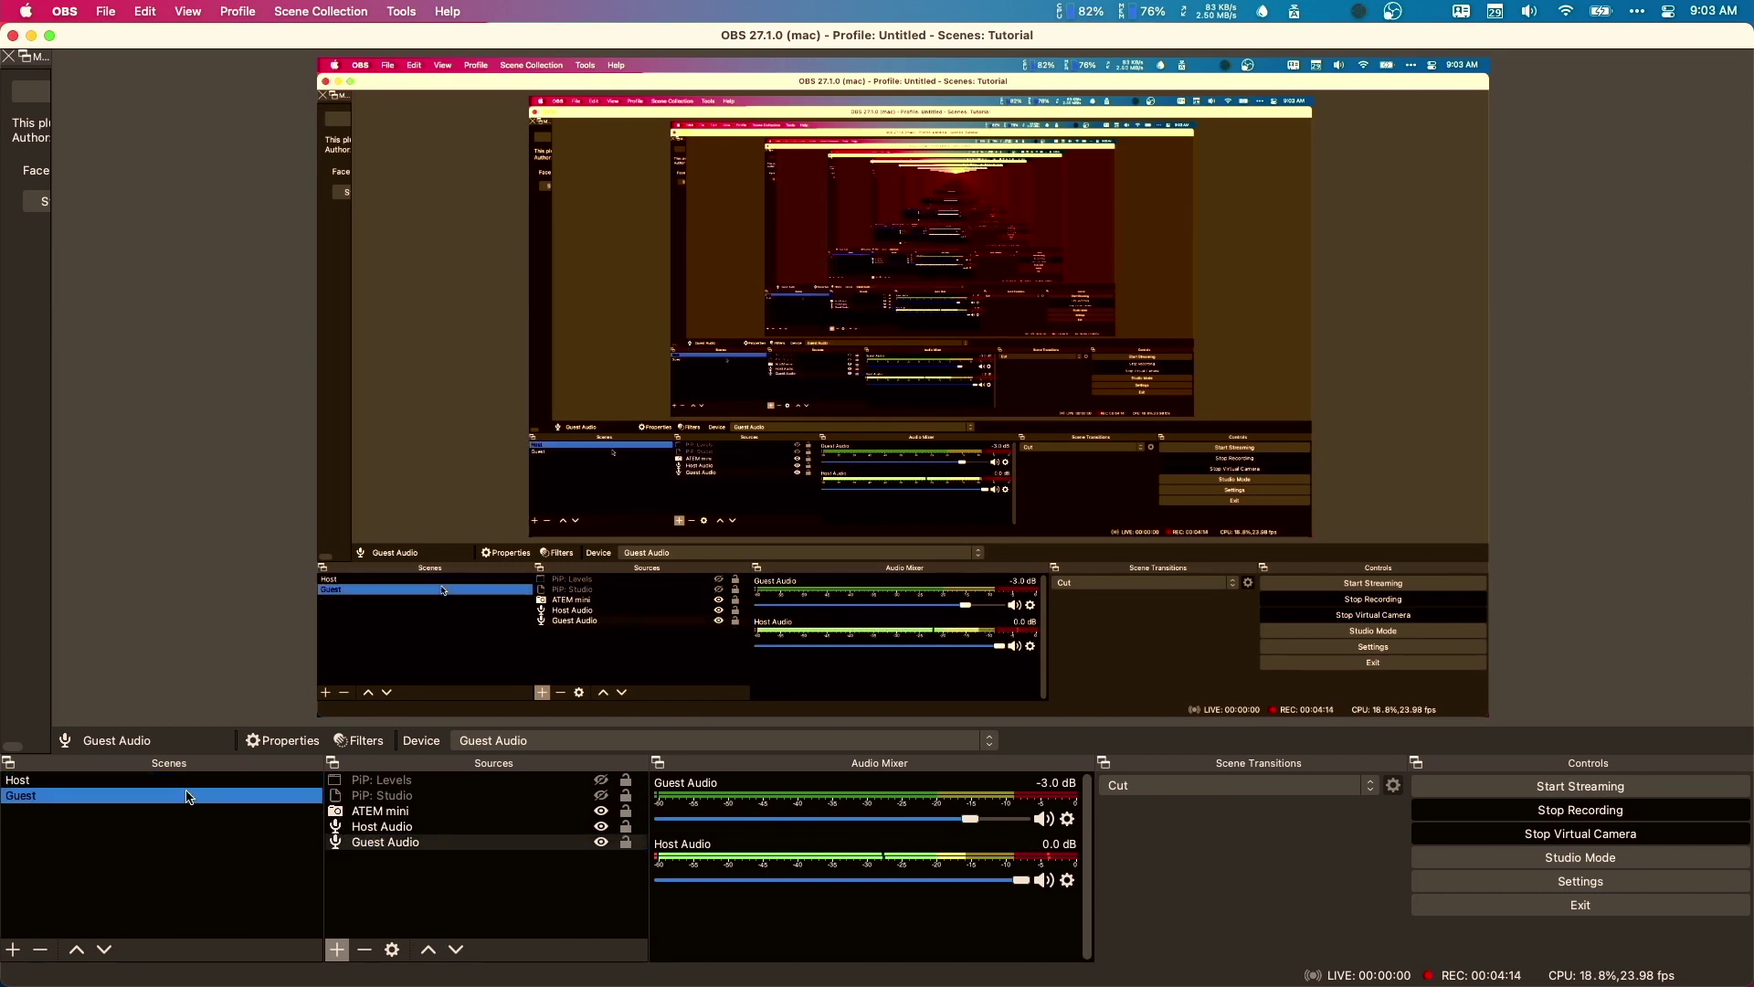
{"action": "left_click", "coordinate": [187, 800]}
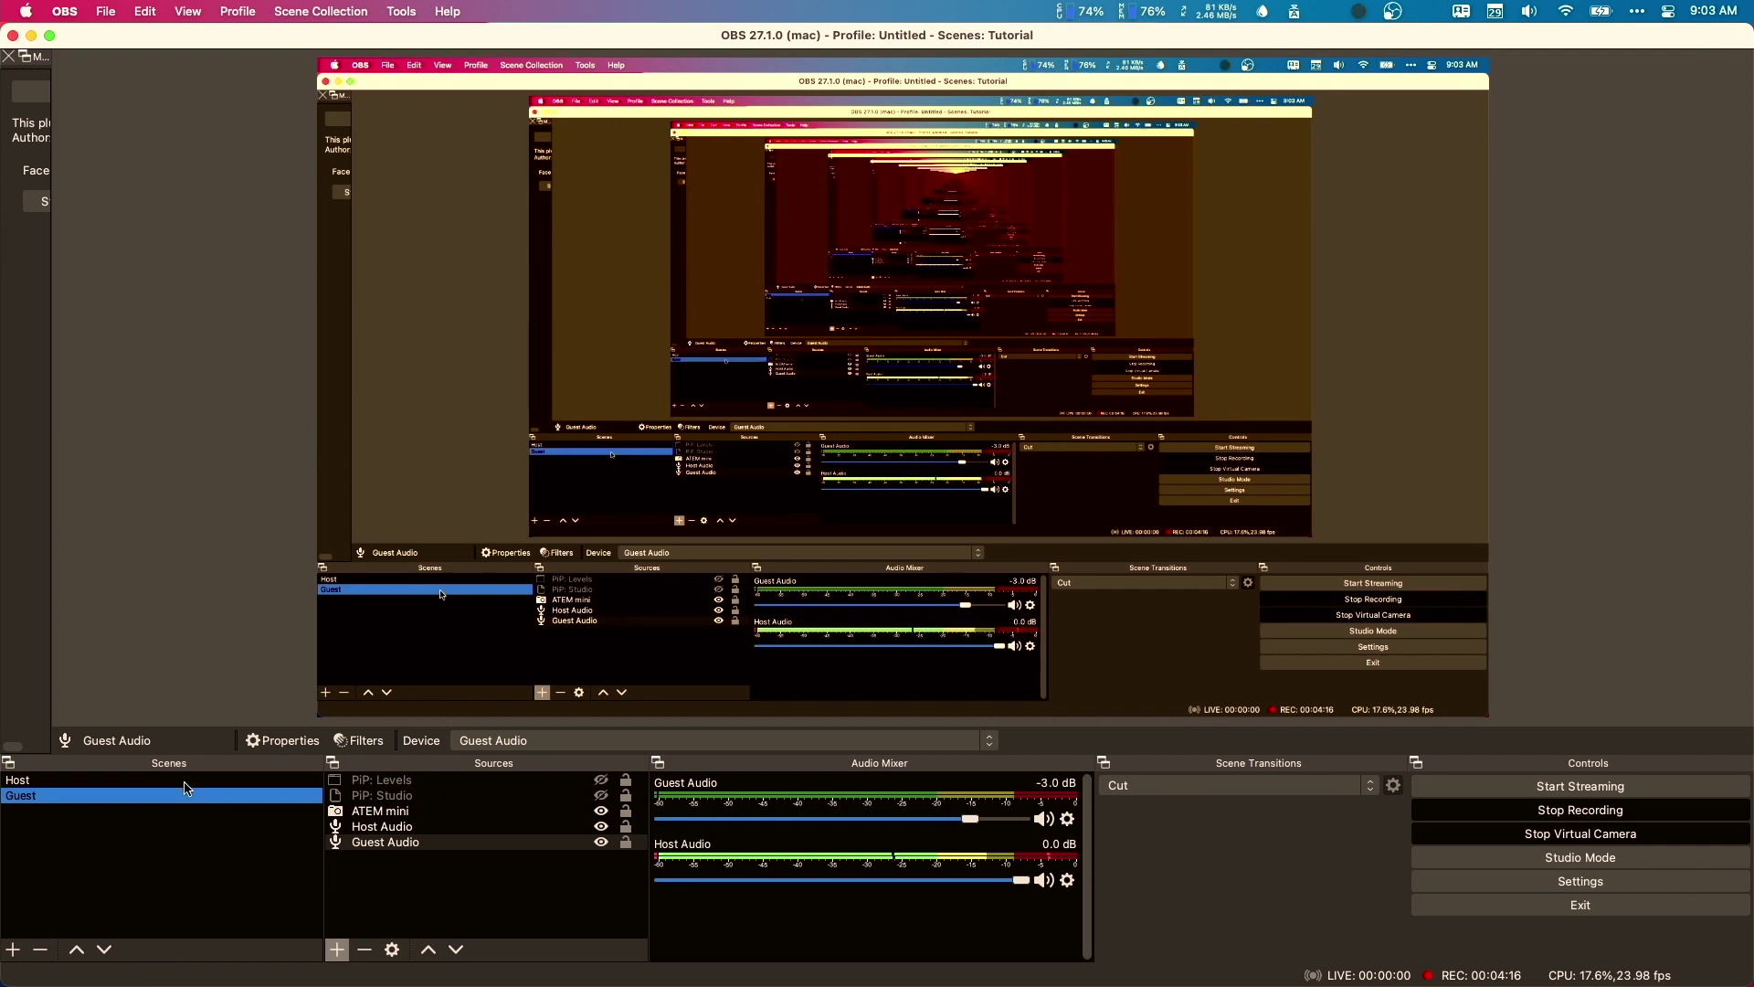
{"action": "left_click", "coordinate": [183, 787]}
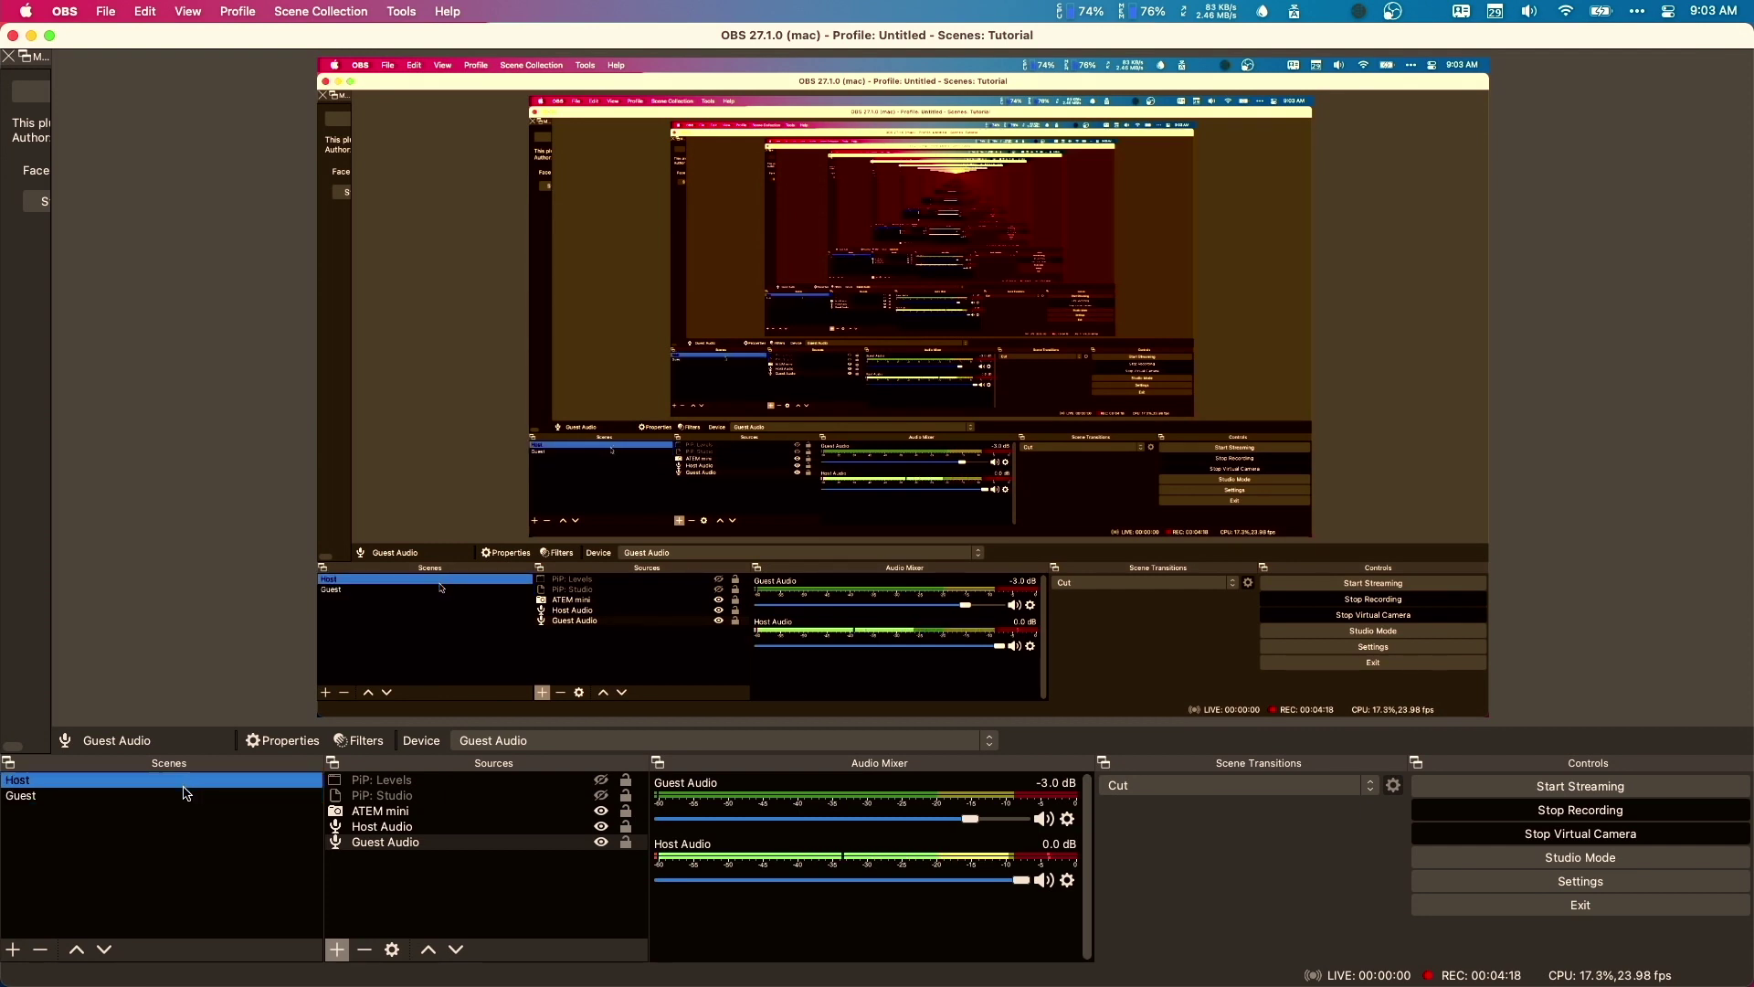
{"action": "left_click", "coordinate": [408, 12]}
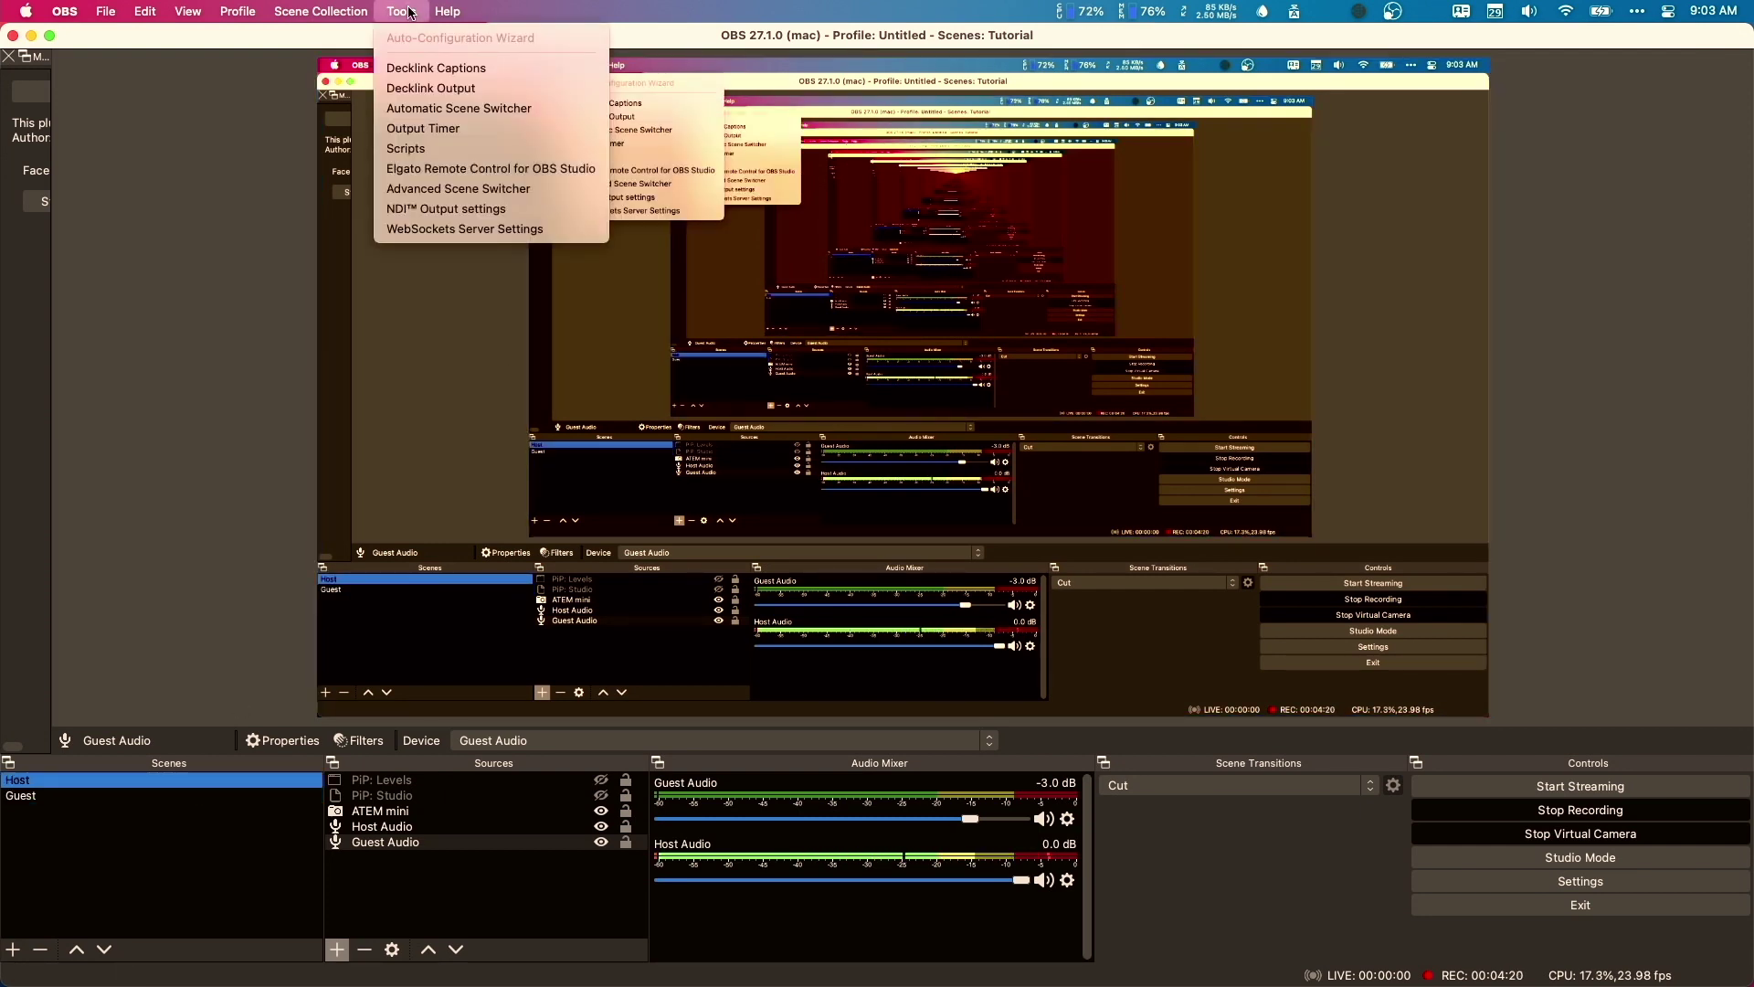
- Launch Advanced Scene Switcher, start it, and view its Guest Audio and Host Audio rules
{"action": "left_click", "coordinate": [411, 192]}
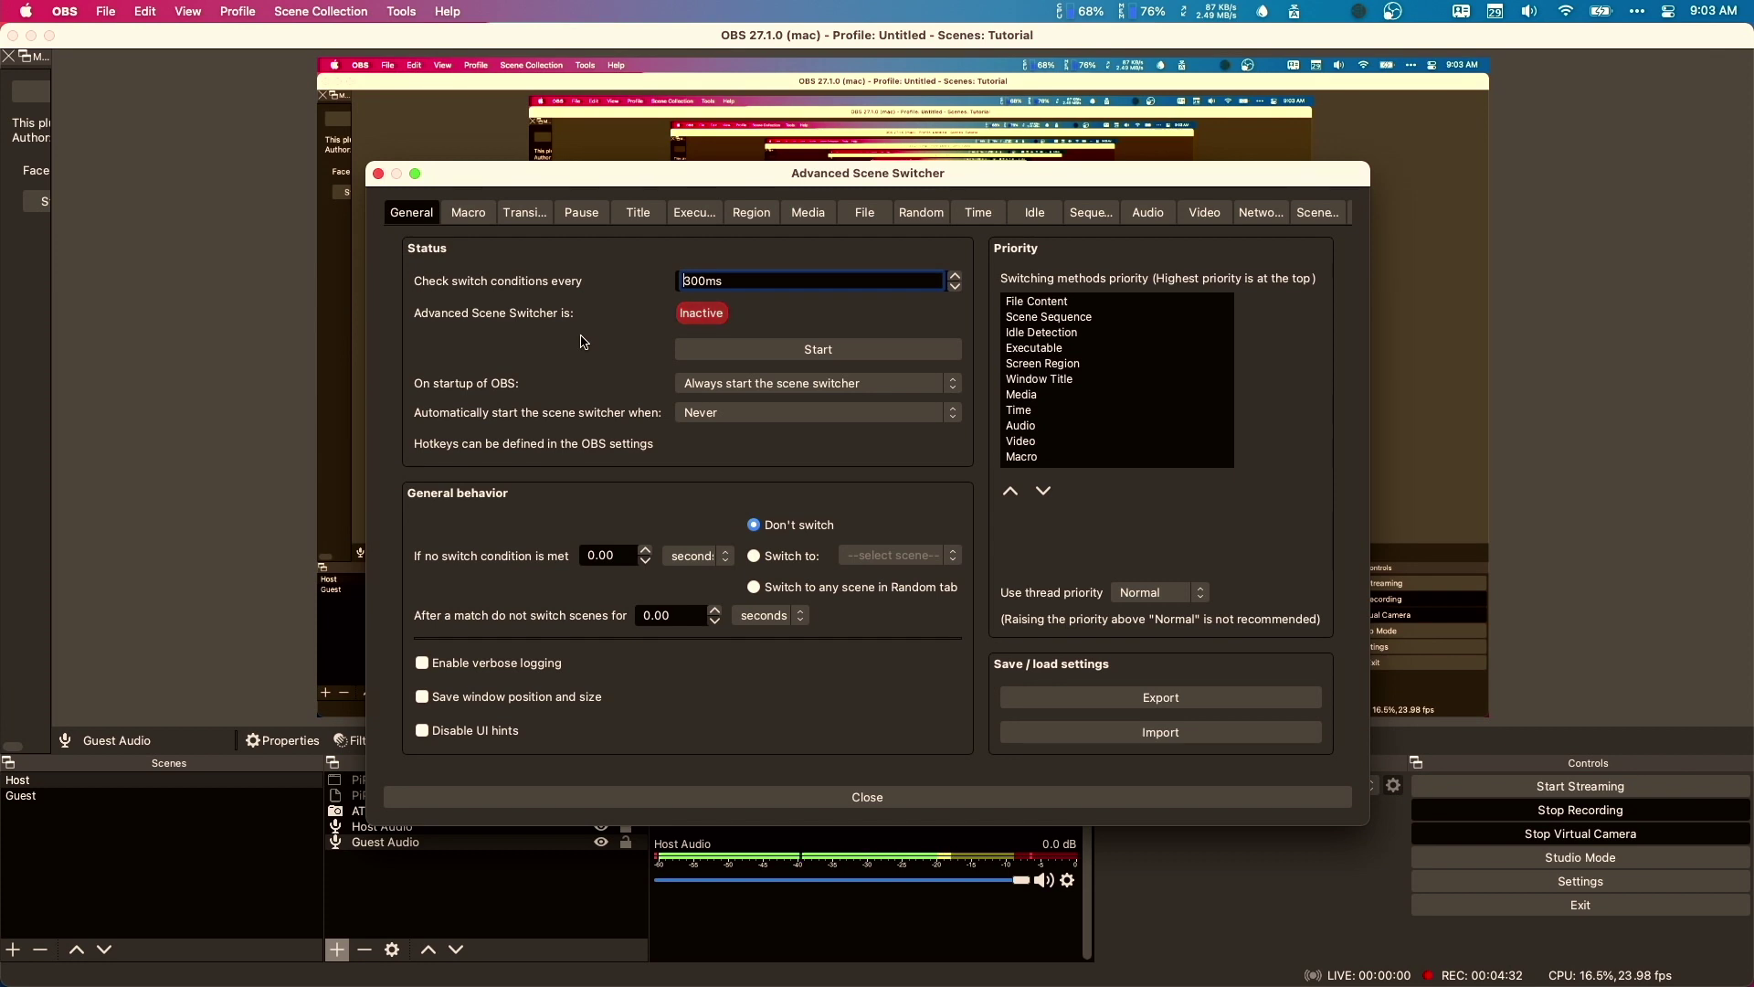
{"action": "left_click", "coordinate": [822, 352]}
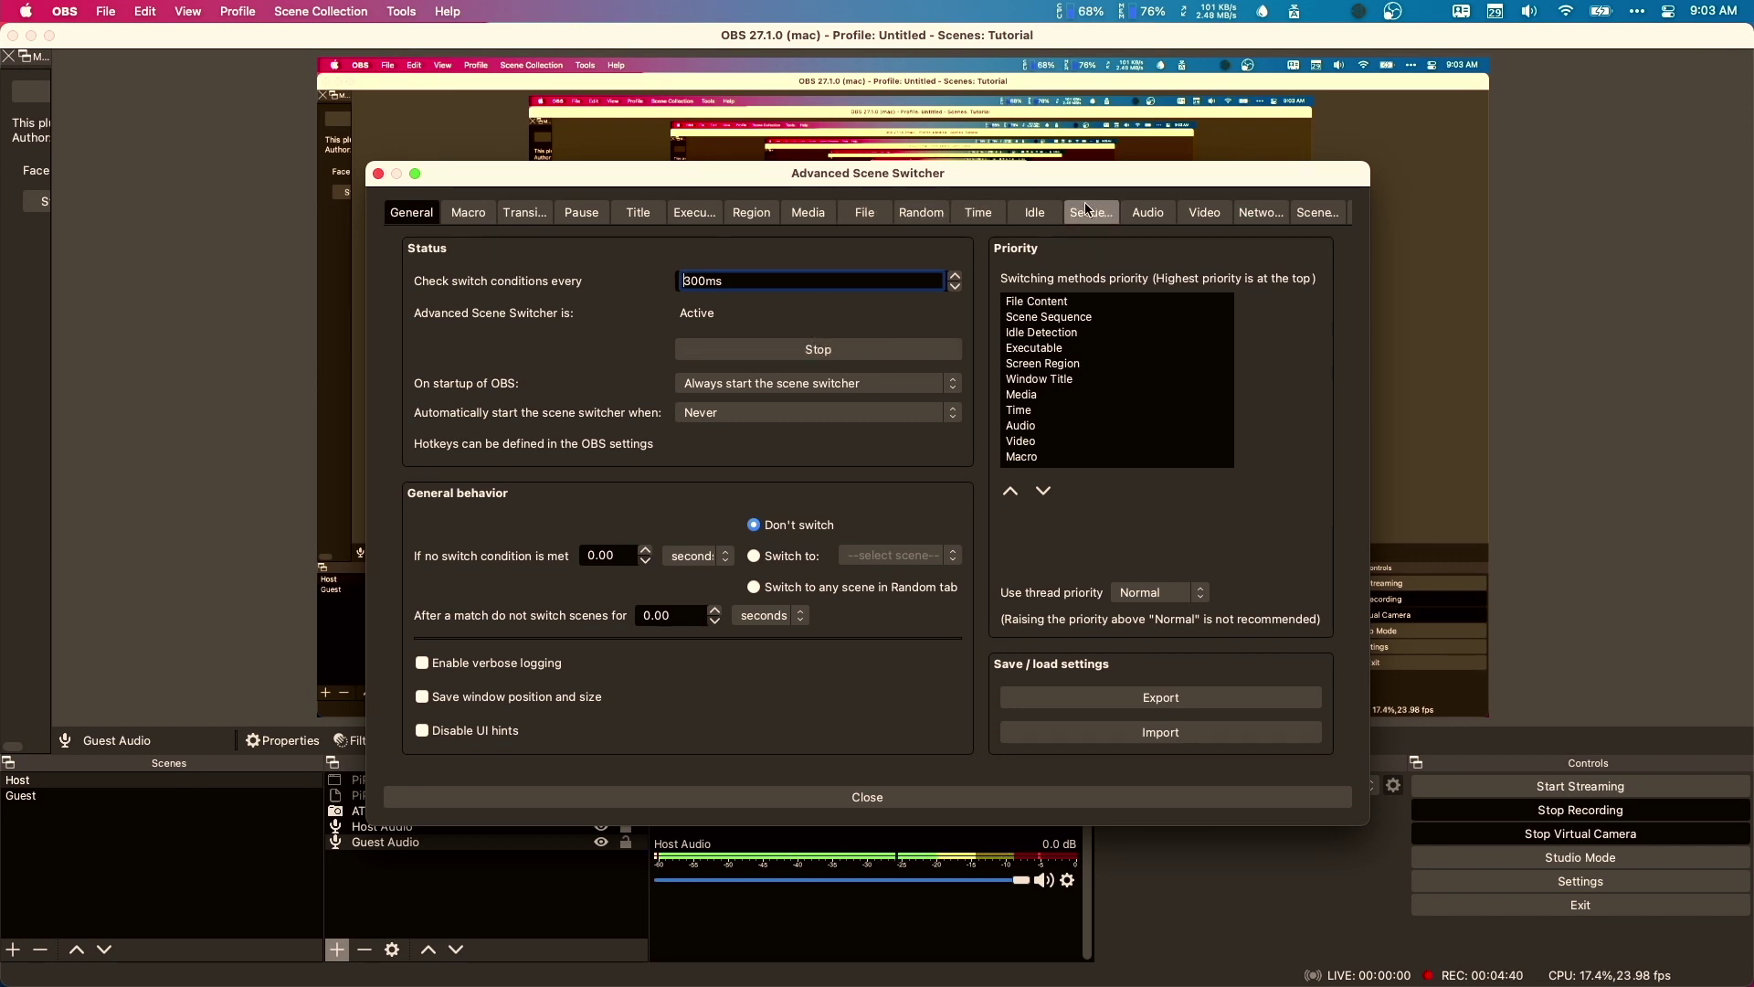
{"action": "left_click", "coordinate": [1155, 214]}
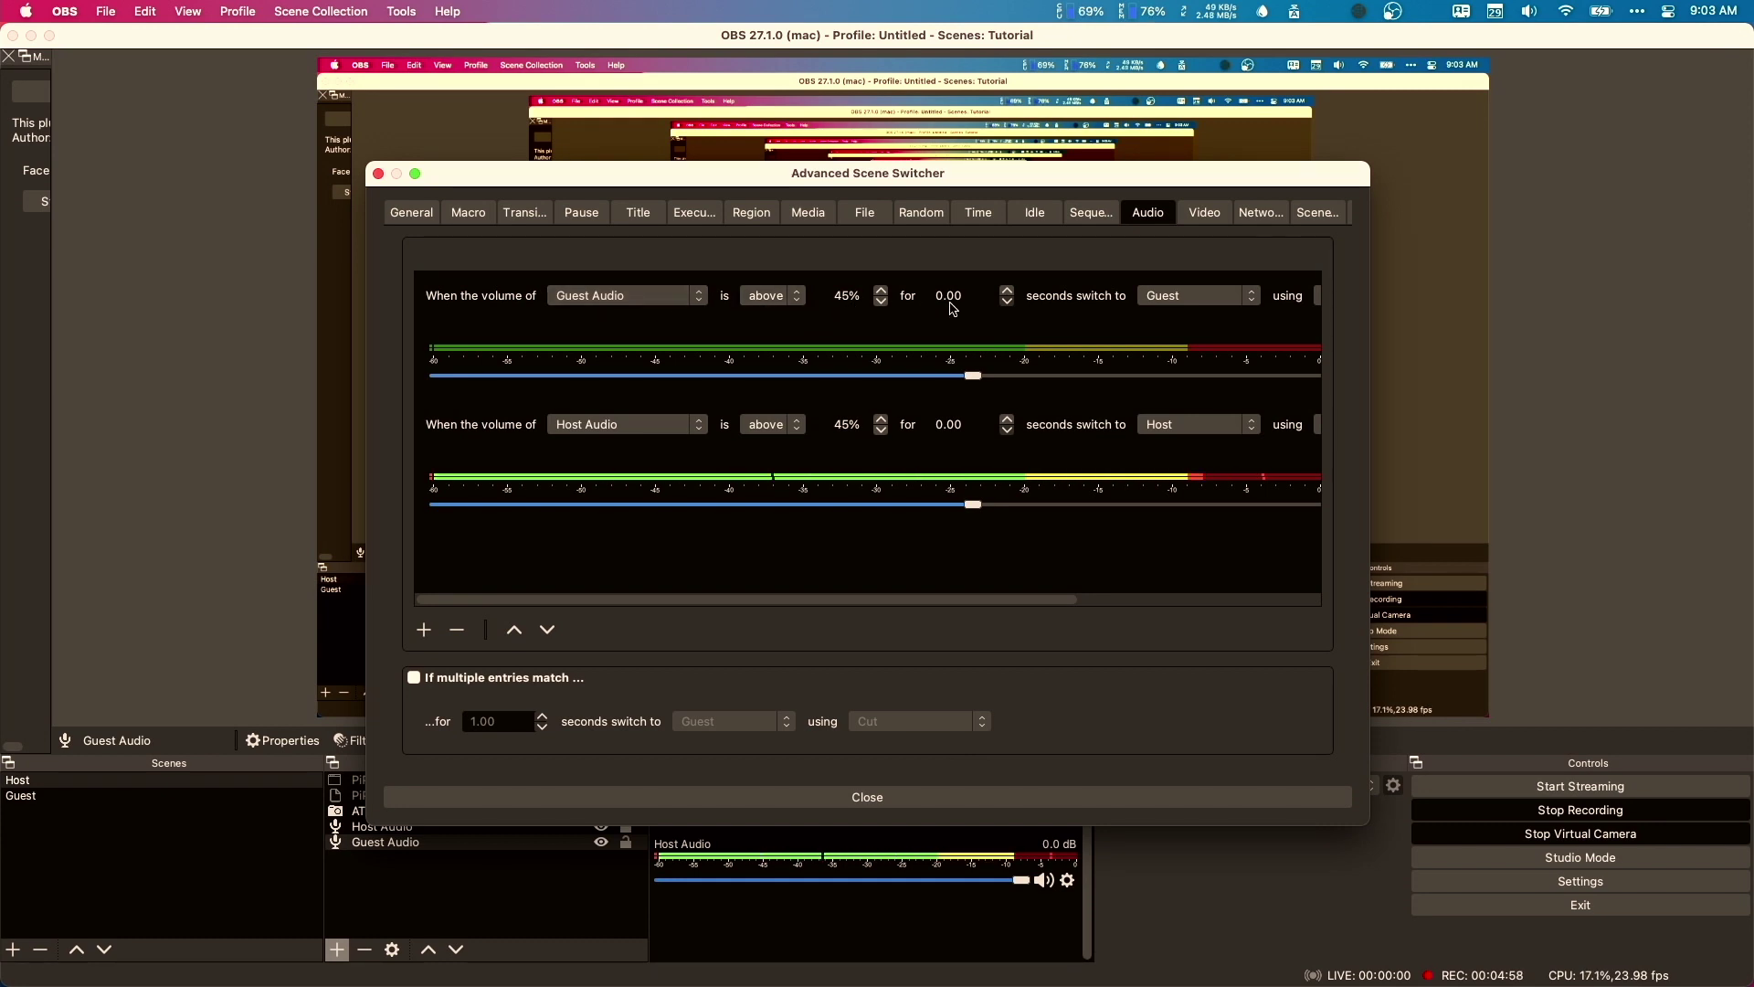
- Check the 45% rules' Cut transition and 'unless source is inactive' setting, then close the switcher
{"action": "scroll", "coordinate": [1064, 316], "scroll_direction": "right", "scroll_amount": 5}
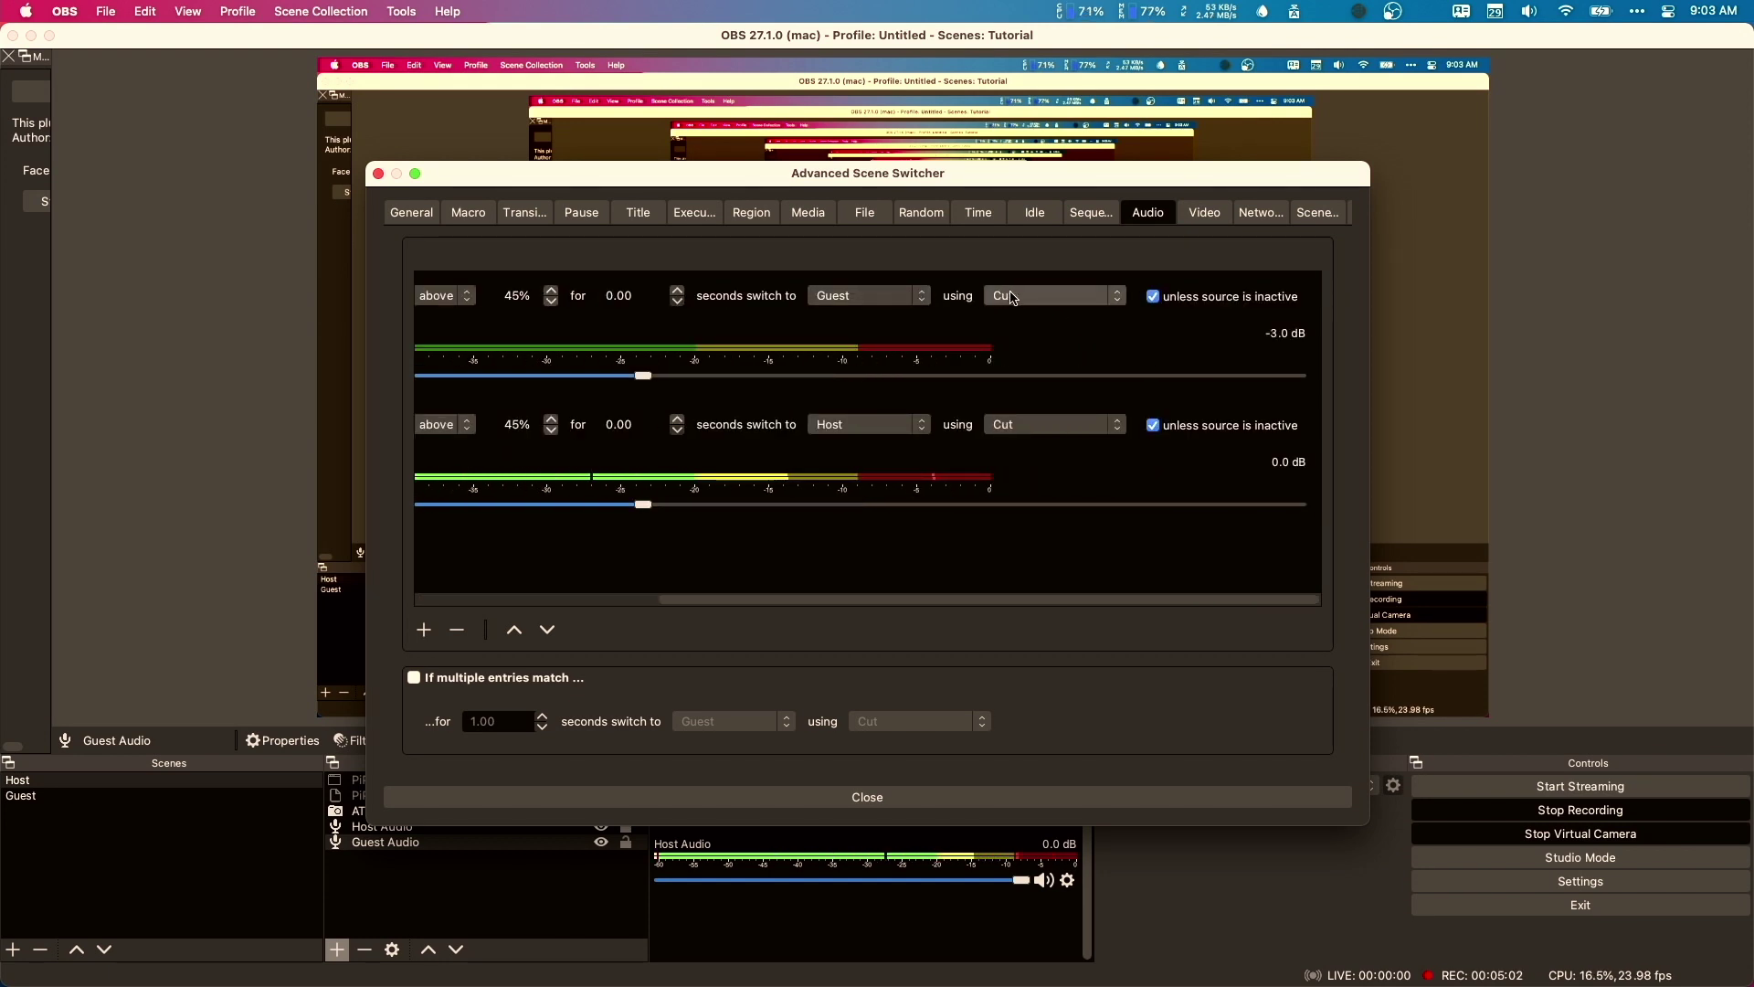
{"action": "scroll", "coordinate": [987, 314], "scroll_direction": "left", "scroll_amount": 5}
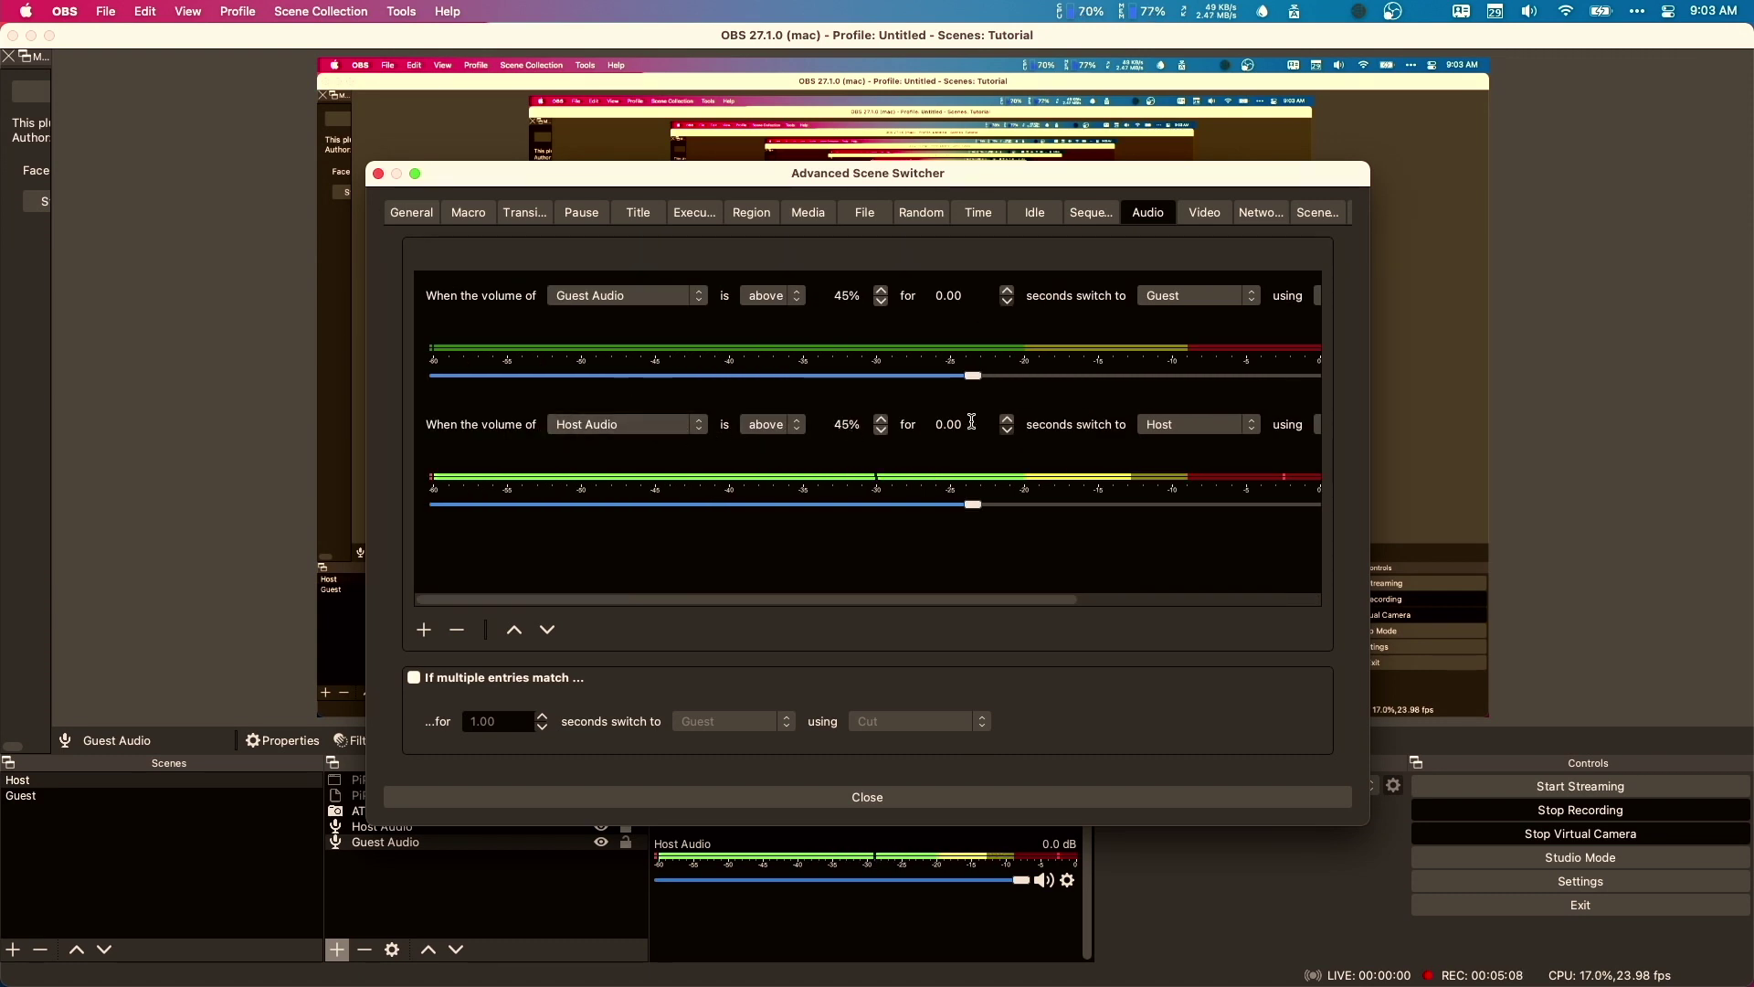
{"action": "scroll", "coordinate": [1041, 435], "scroll_direction": "right", "scroll_amount": 5}
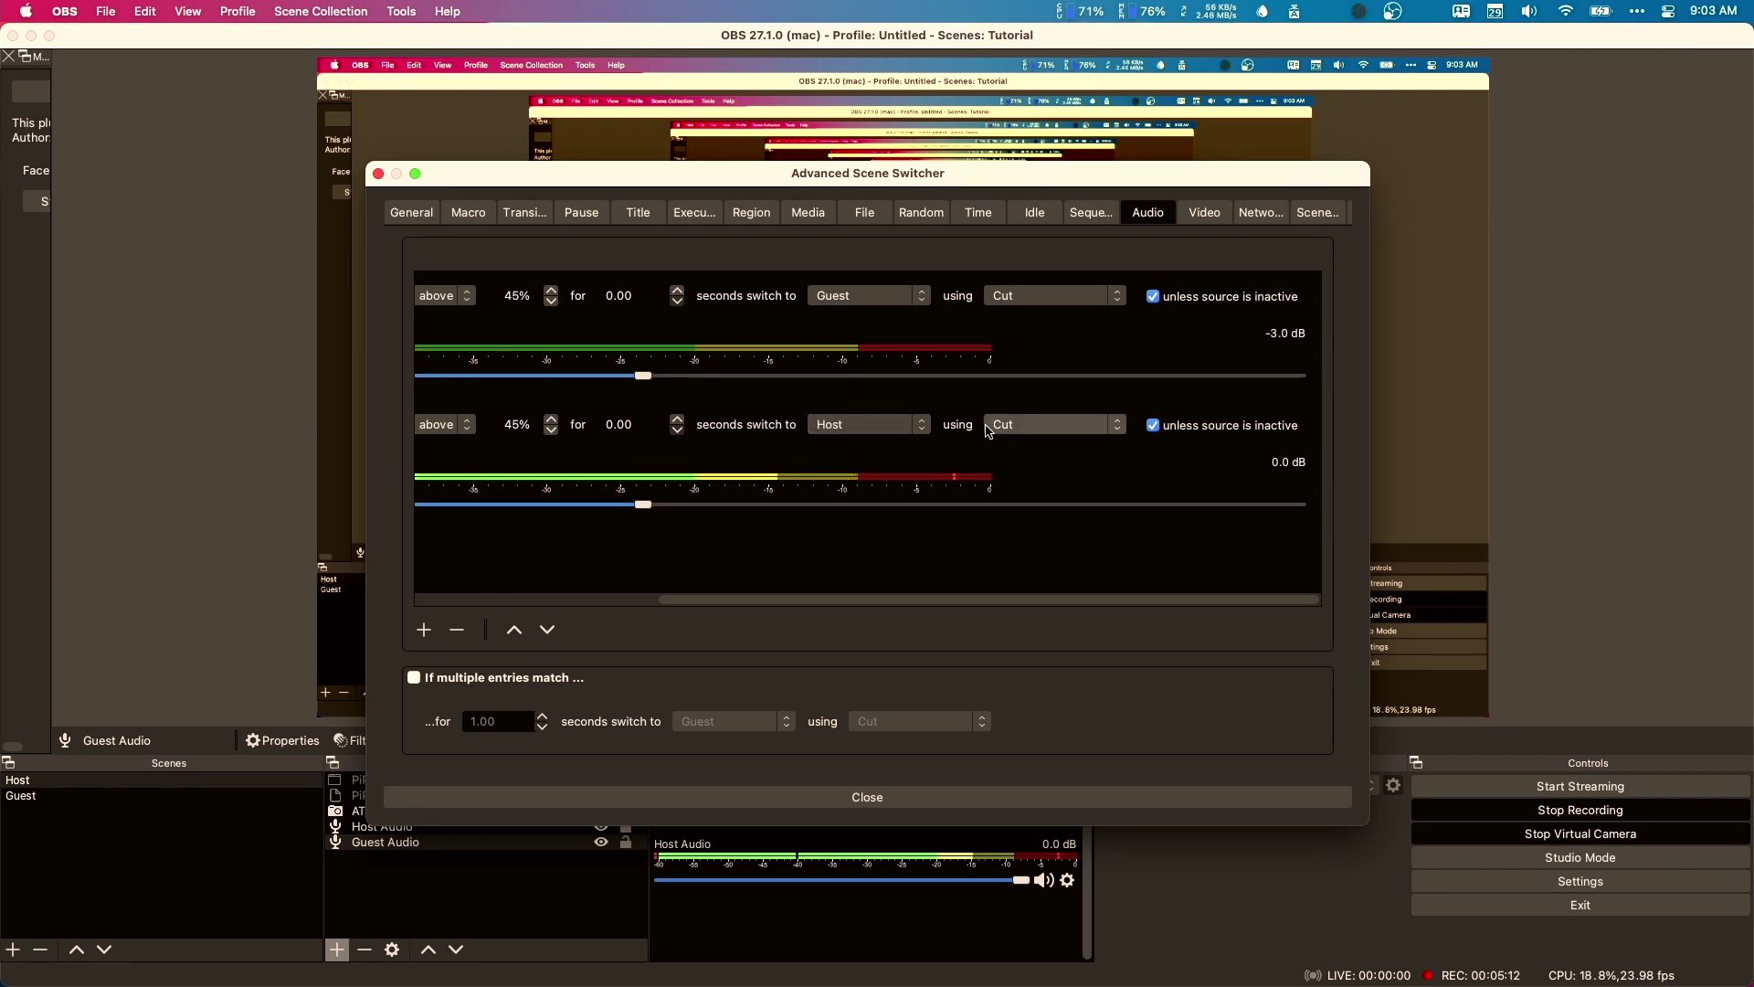
{"action": "scroll", "coordinate": [926, 429], "scroll_direction": "left", "scroll_amount": 5}
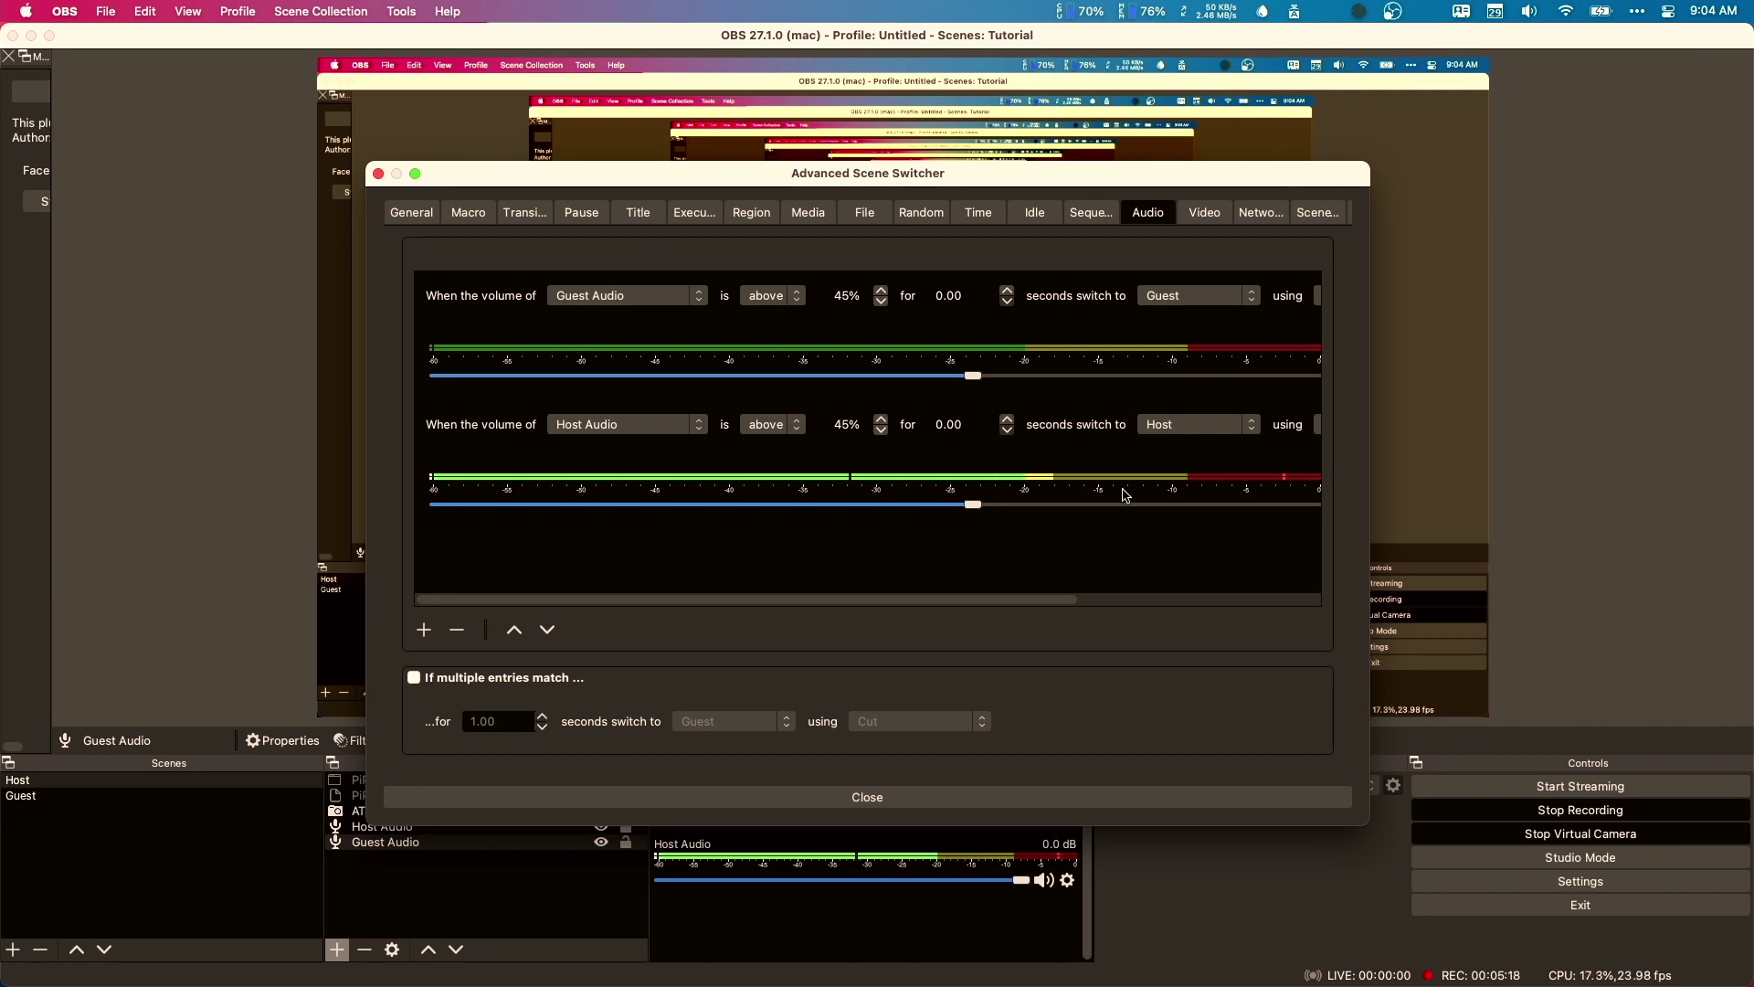
{"action": "left_click", "coordinate": [865, 798]}
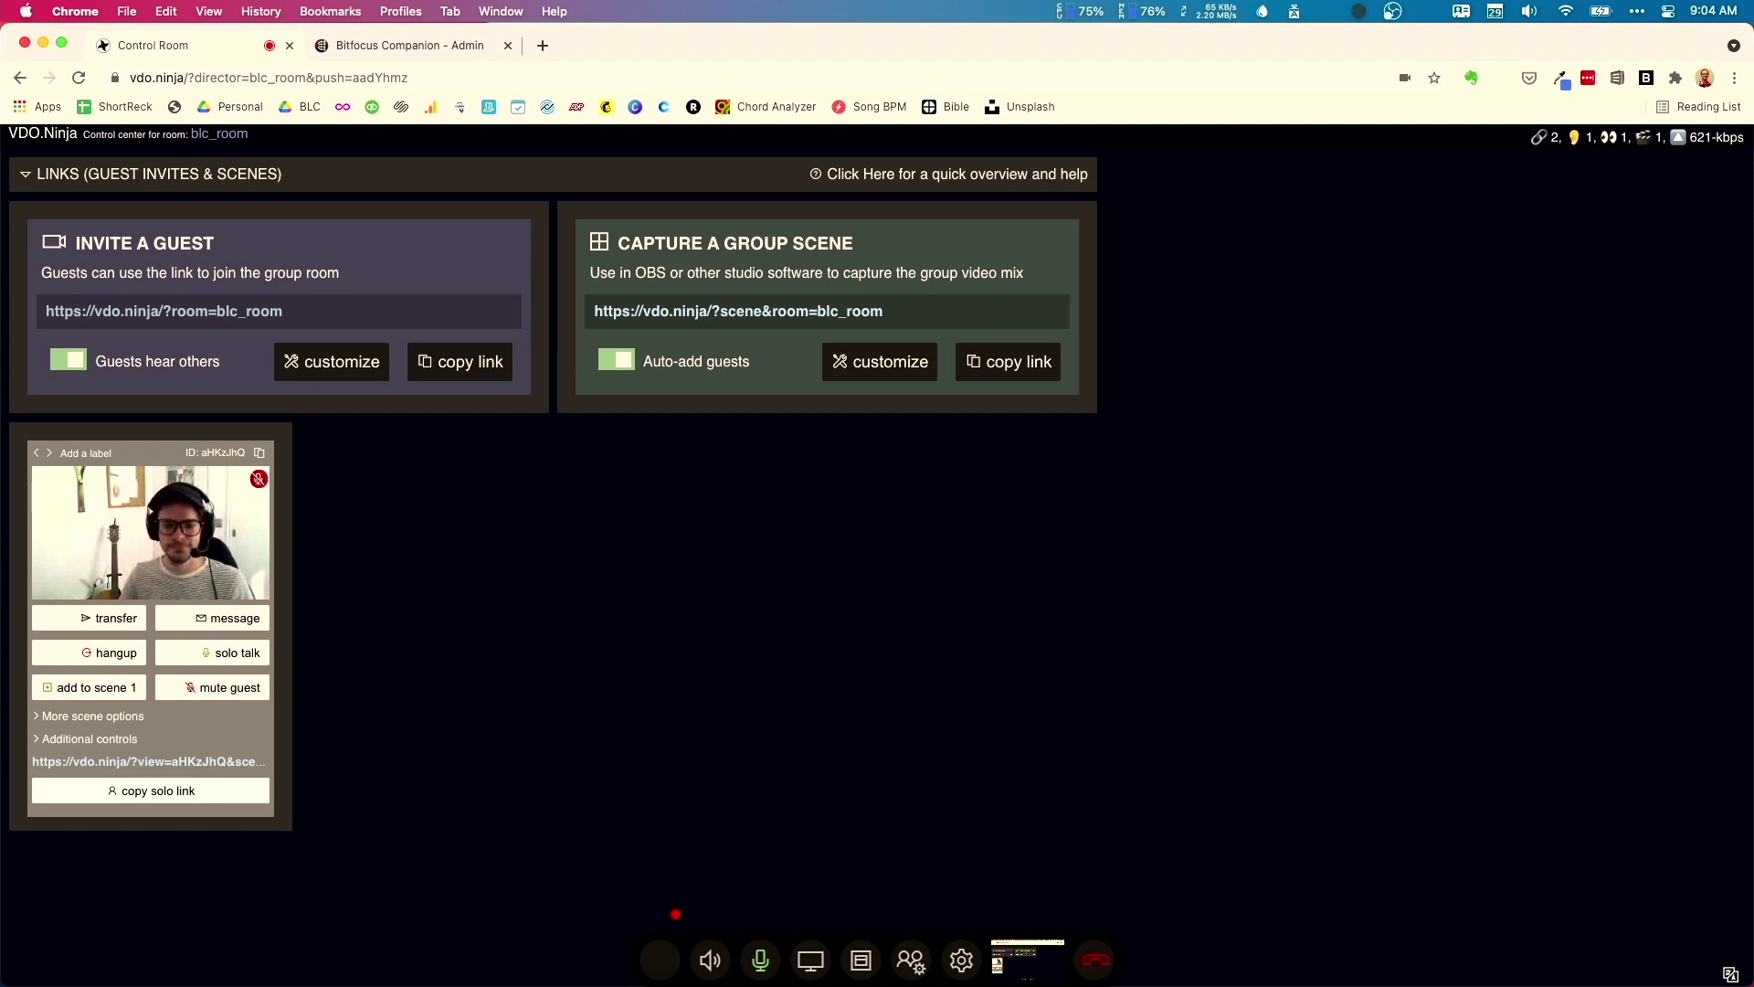
- Open VDO.Ninja's director settings and keep Guest Audio (Virtual) as the audio output destination
{"action": "mouse_move", "coordinate": [210, 528]}
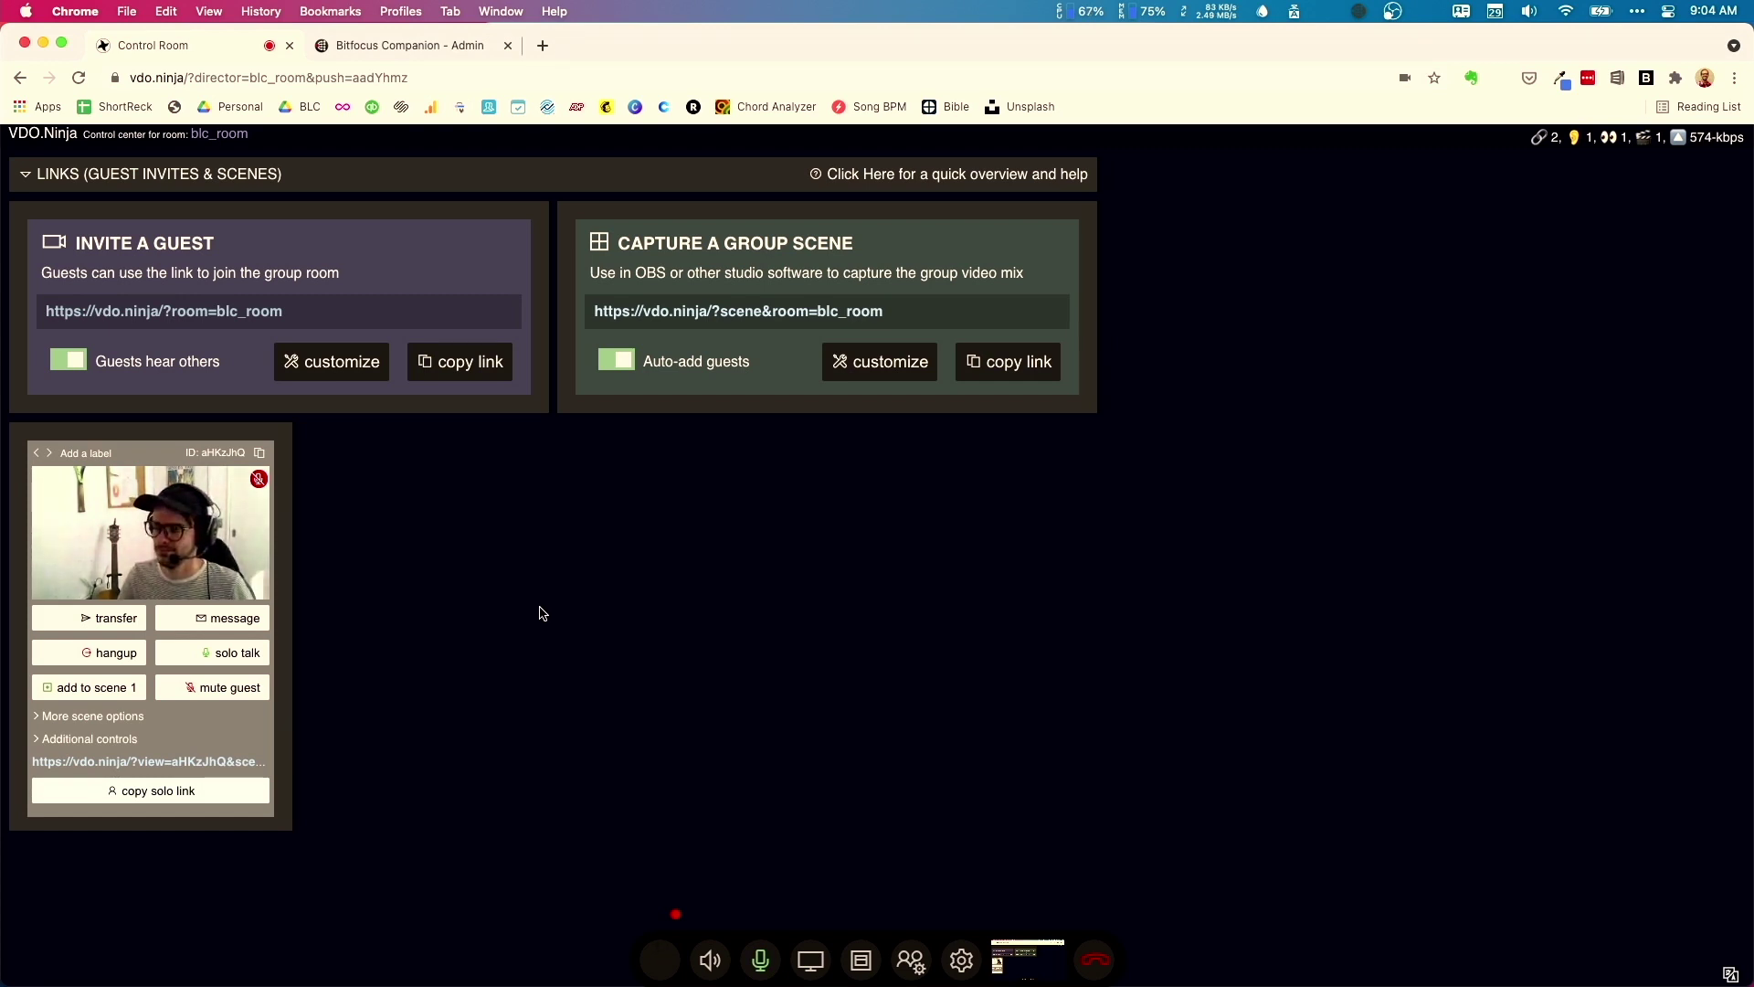
{"action": "left_click", "coordinate": [960, 960]}
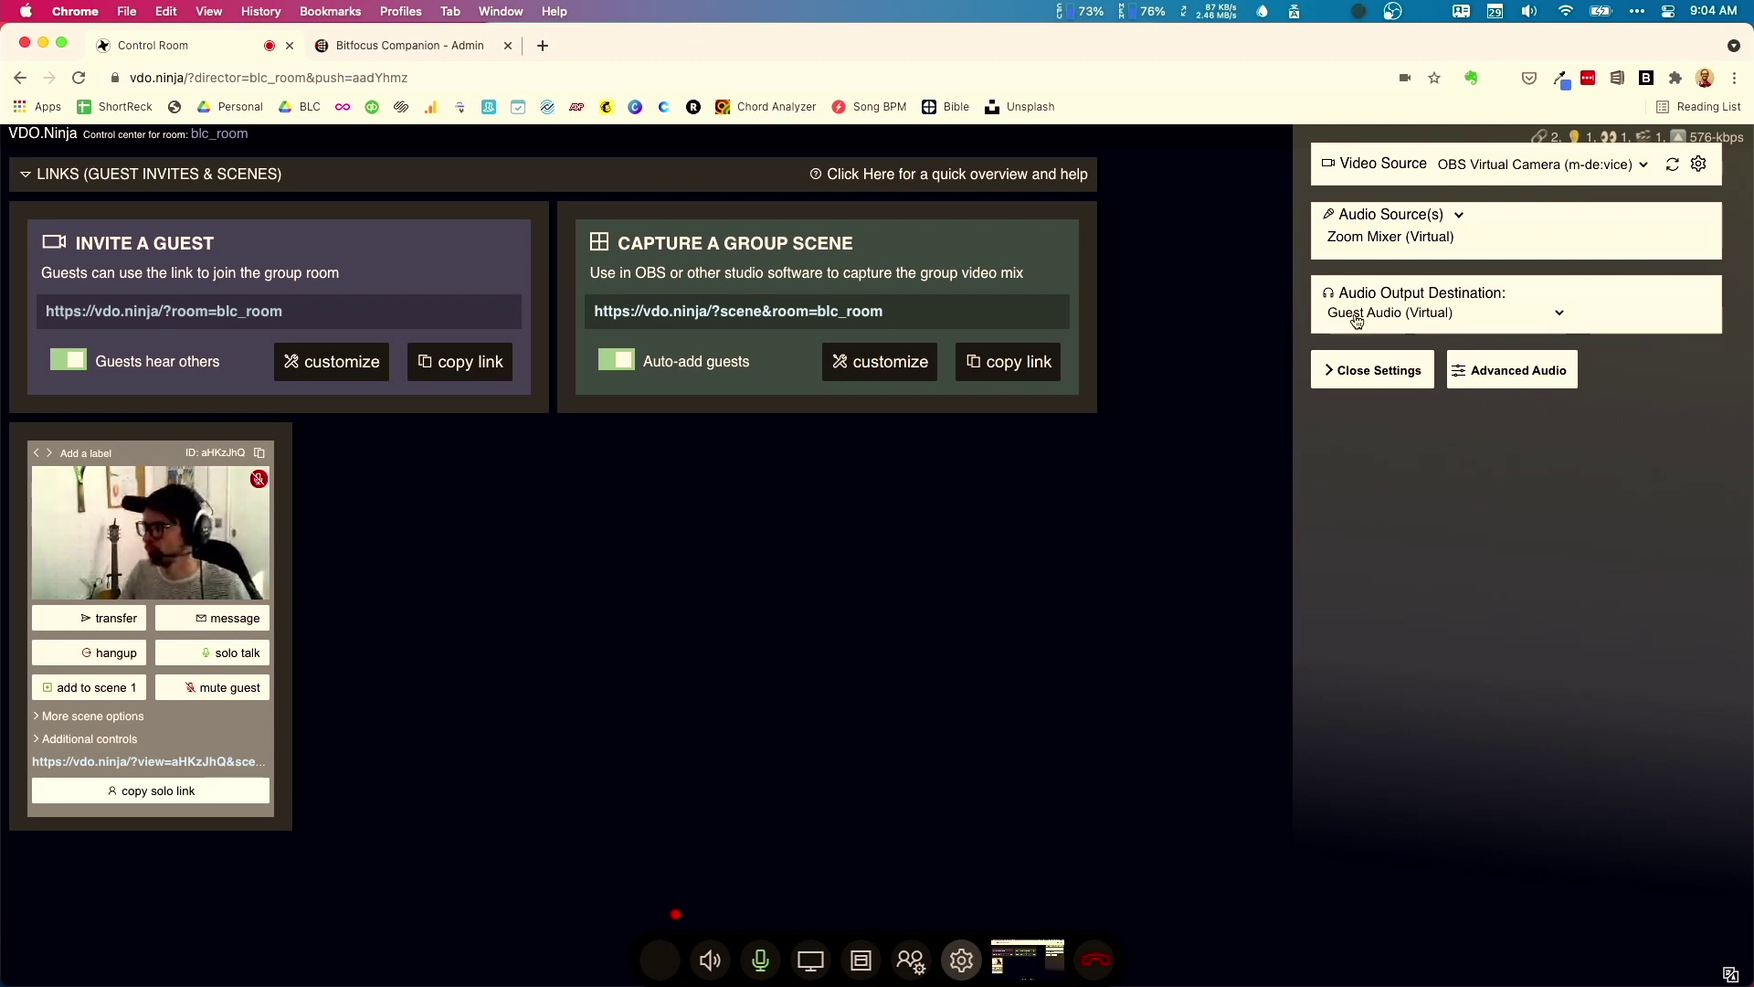
{"action": "left_click", "coordinate": [1491, 316]}
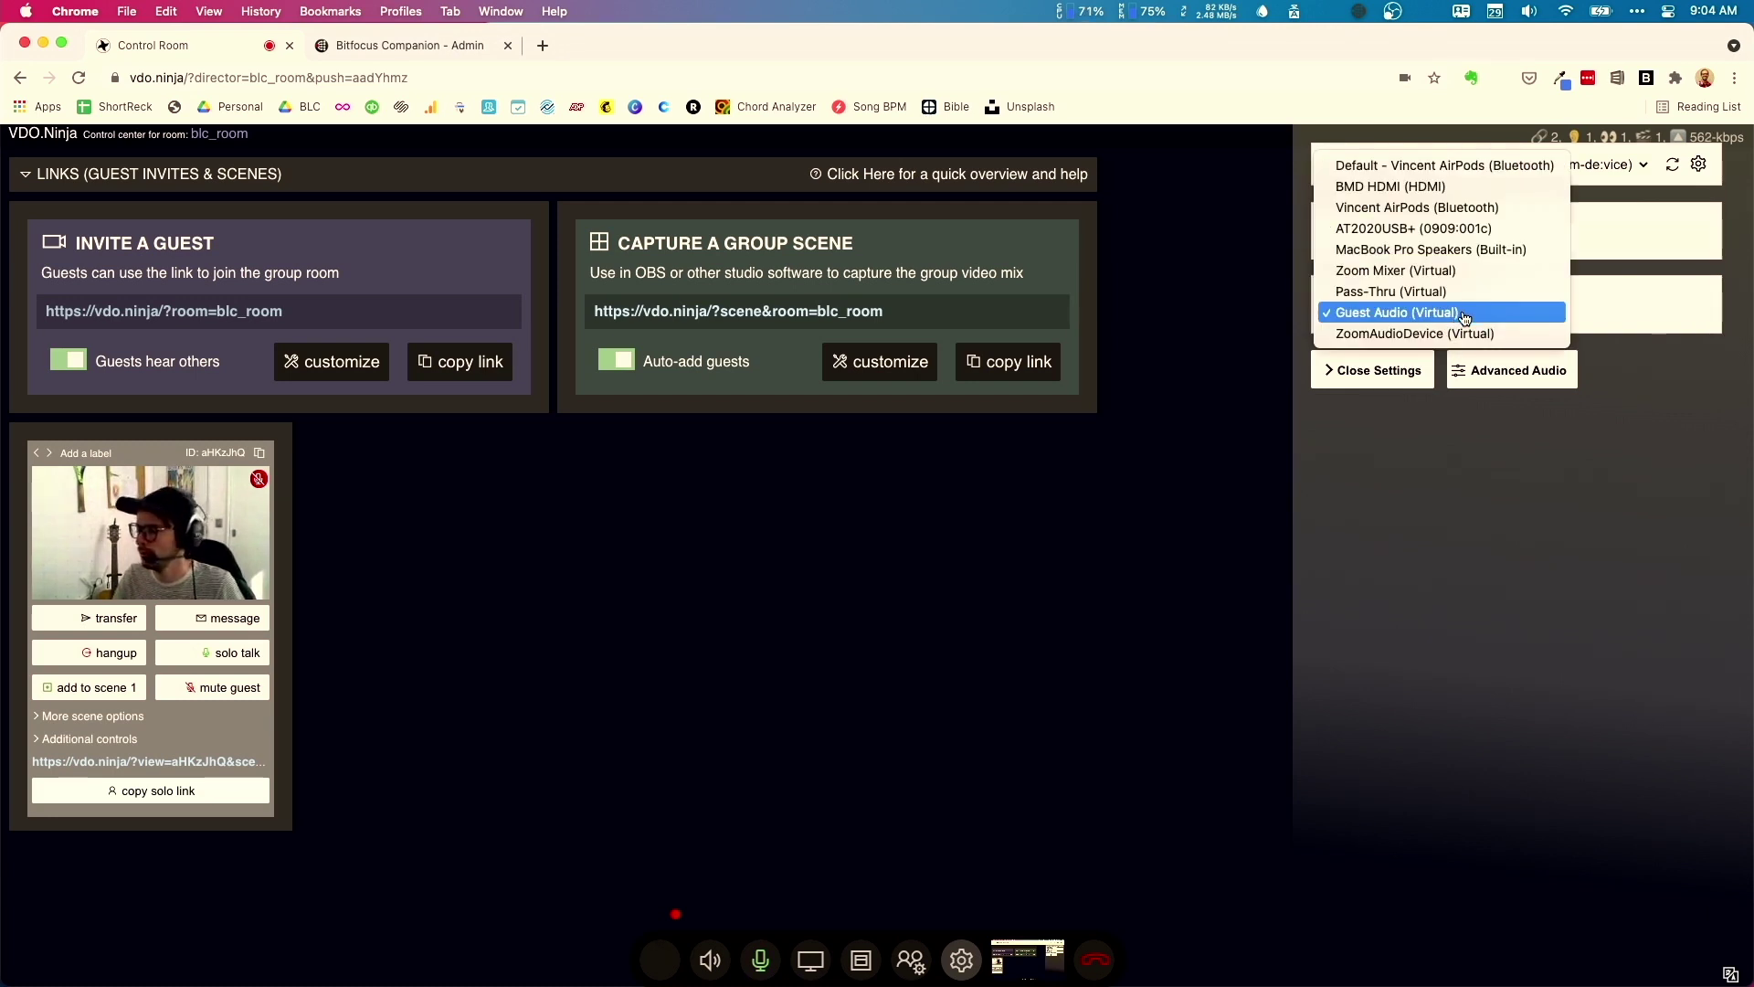
{"action": "left_click", "coordinate": [1465, 316]}
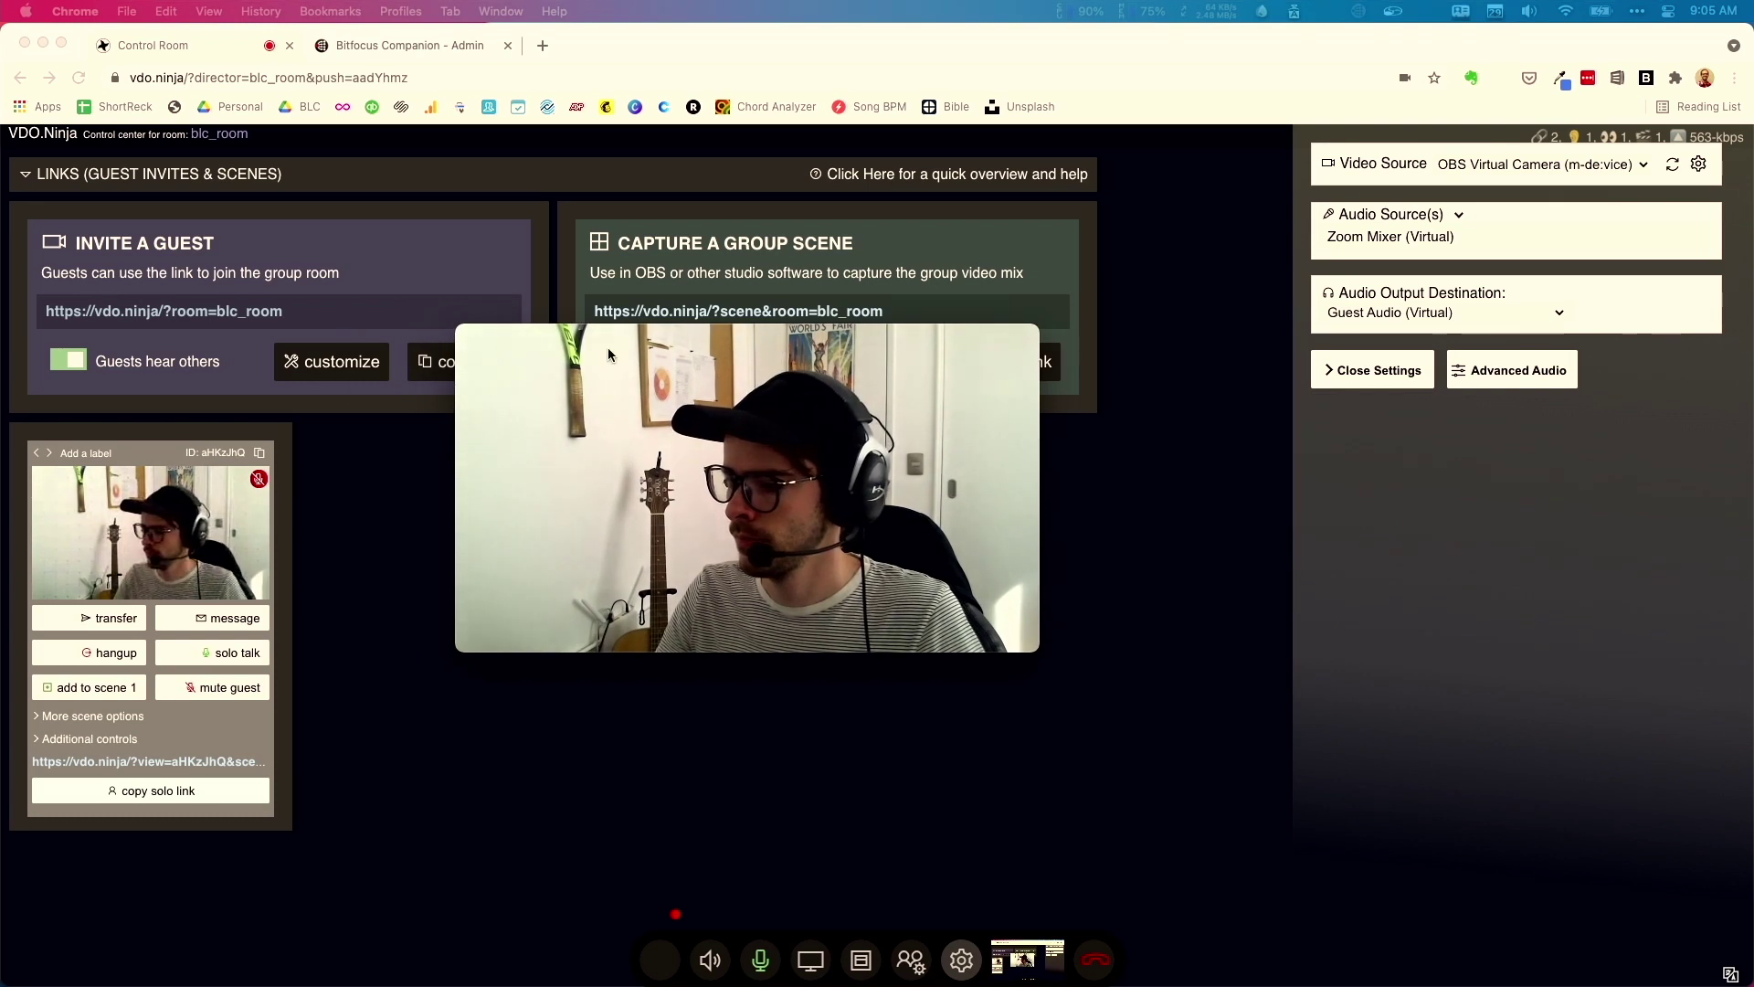
- Resize the floating guest video window to fullscreen
{"action": "right_click", "coordinate": [546, 350]}
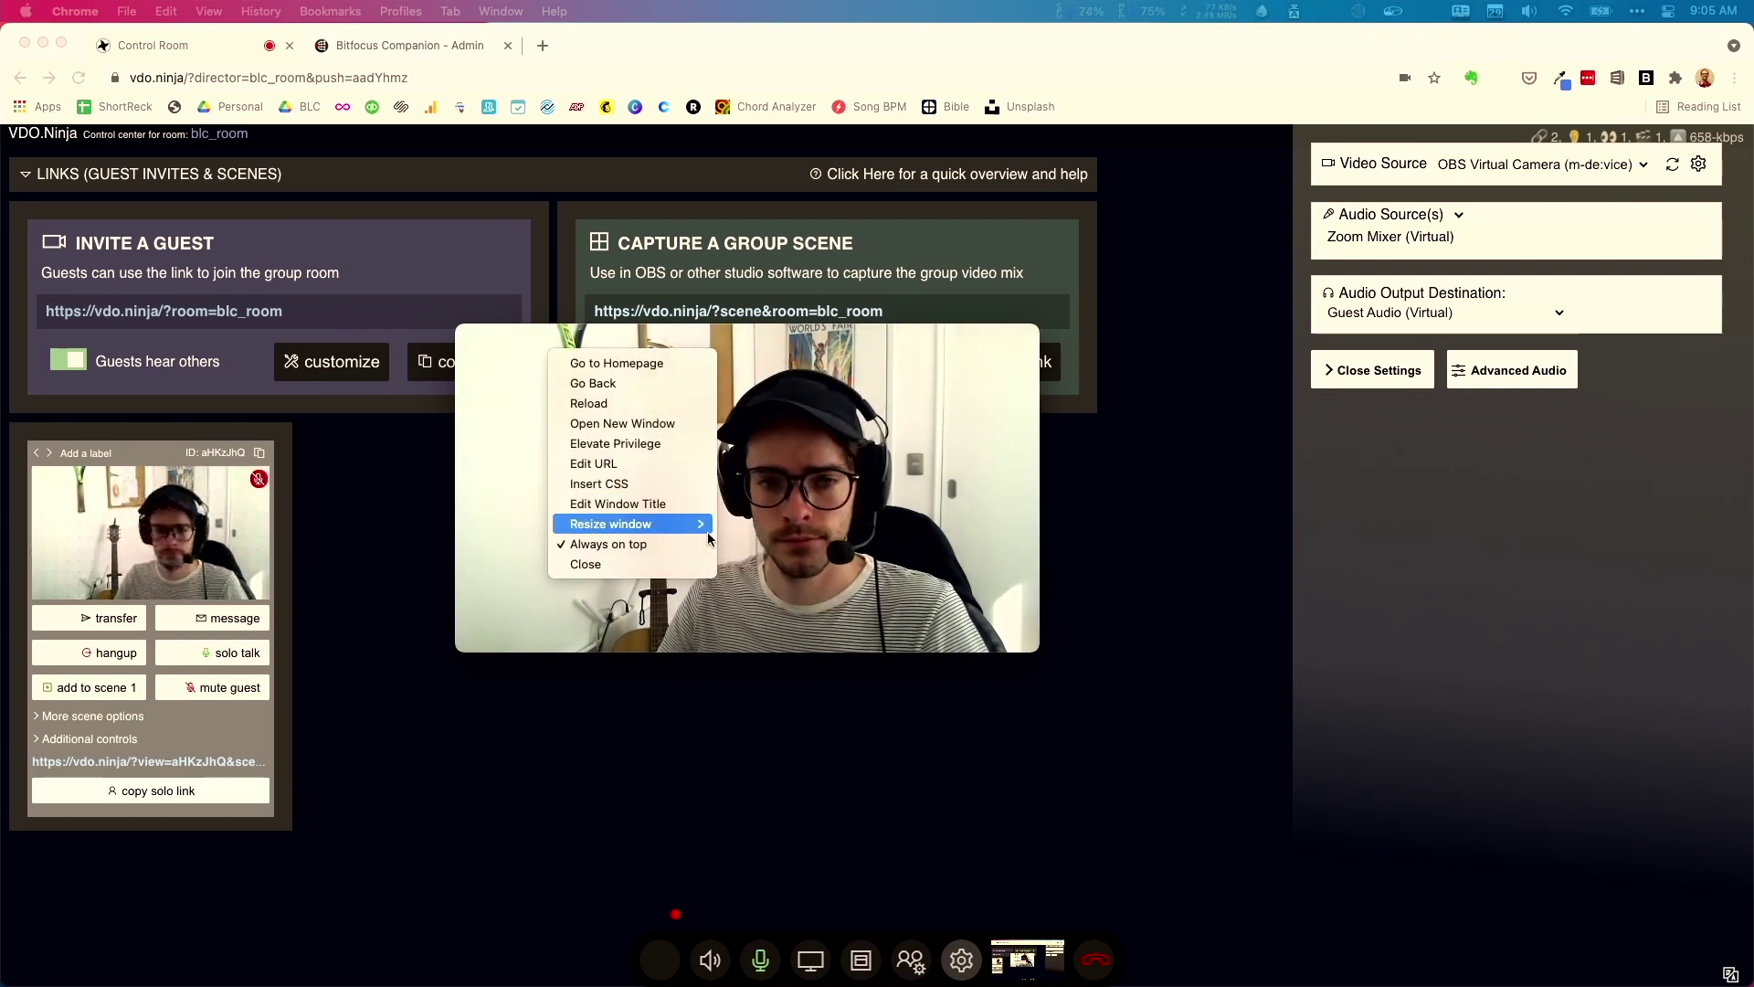
{"action": "left_click", "coordinate": [734, 524]}
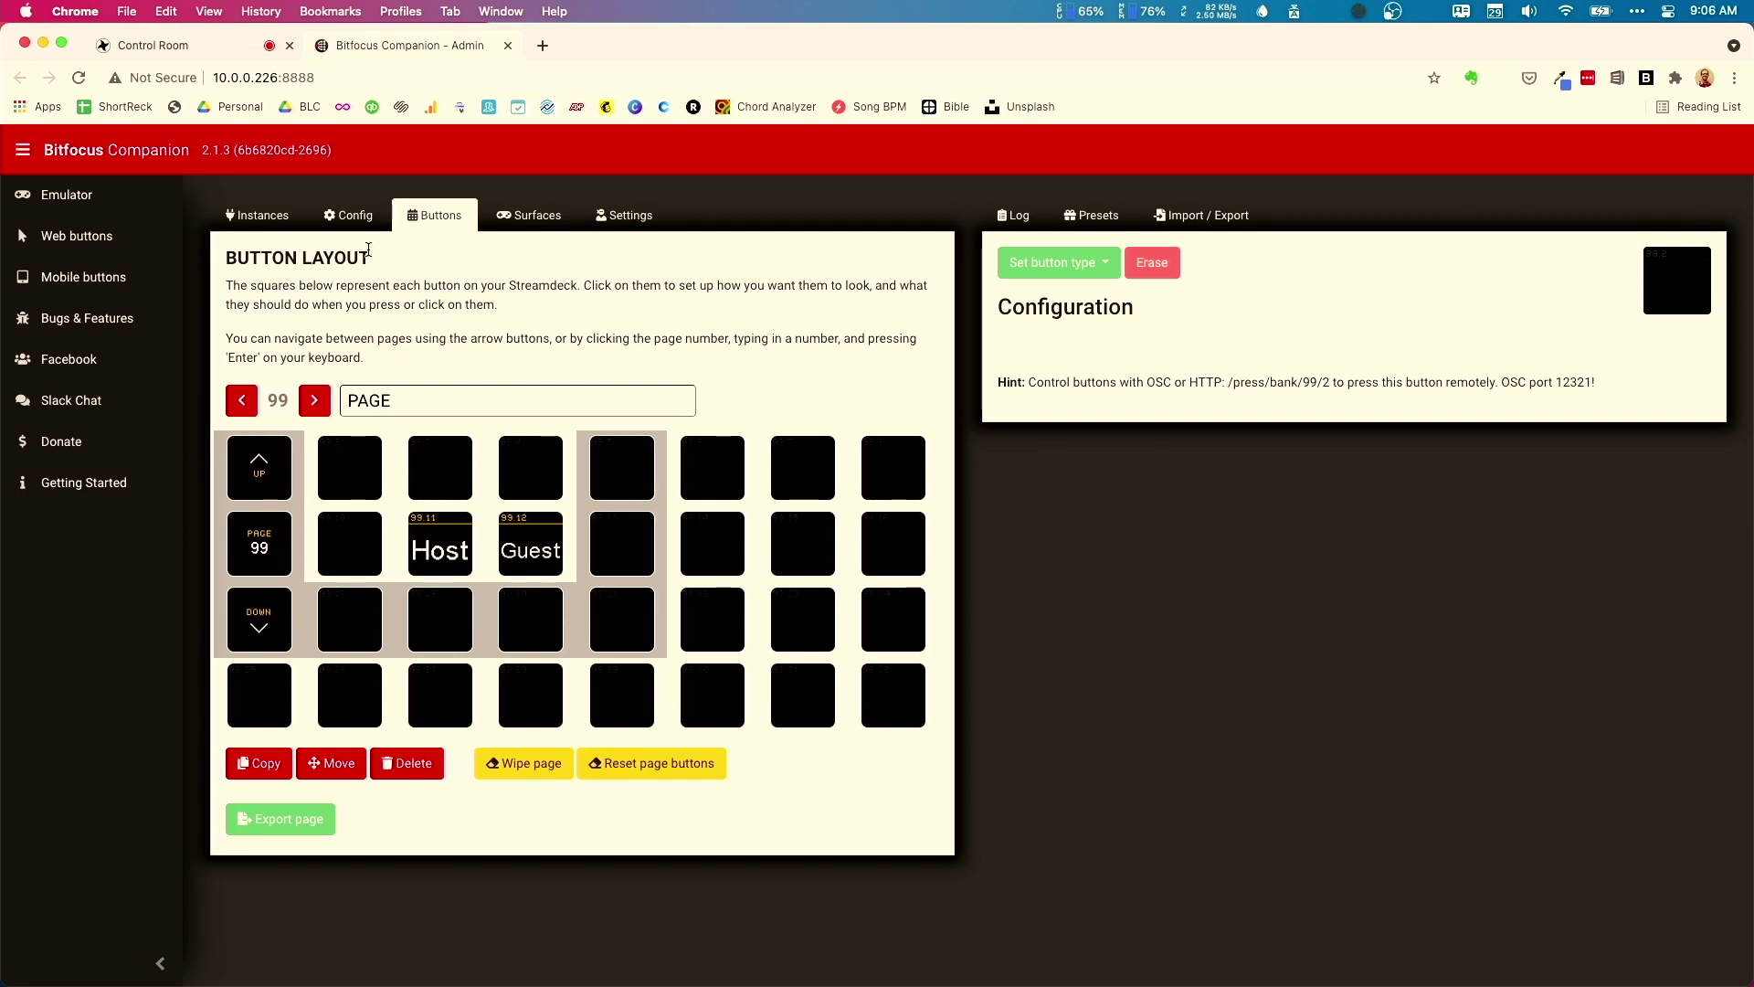
- Review the atem, obs and Variable listener connections, then enable the VFA Host Scene and VFA Guest Scene listeners
{"action": "left_click", "coordinate": [265, 217]}
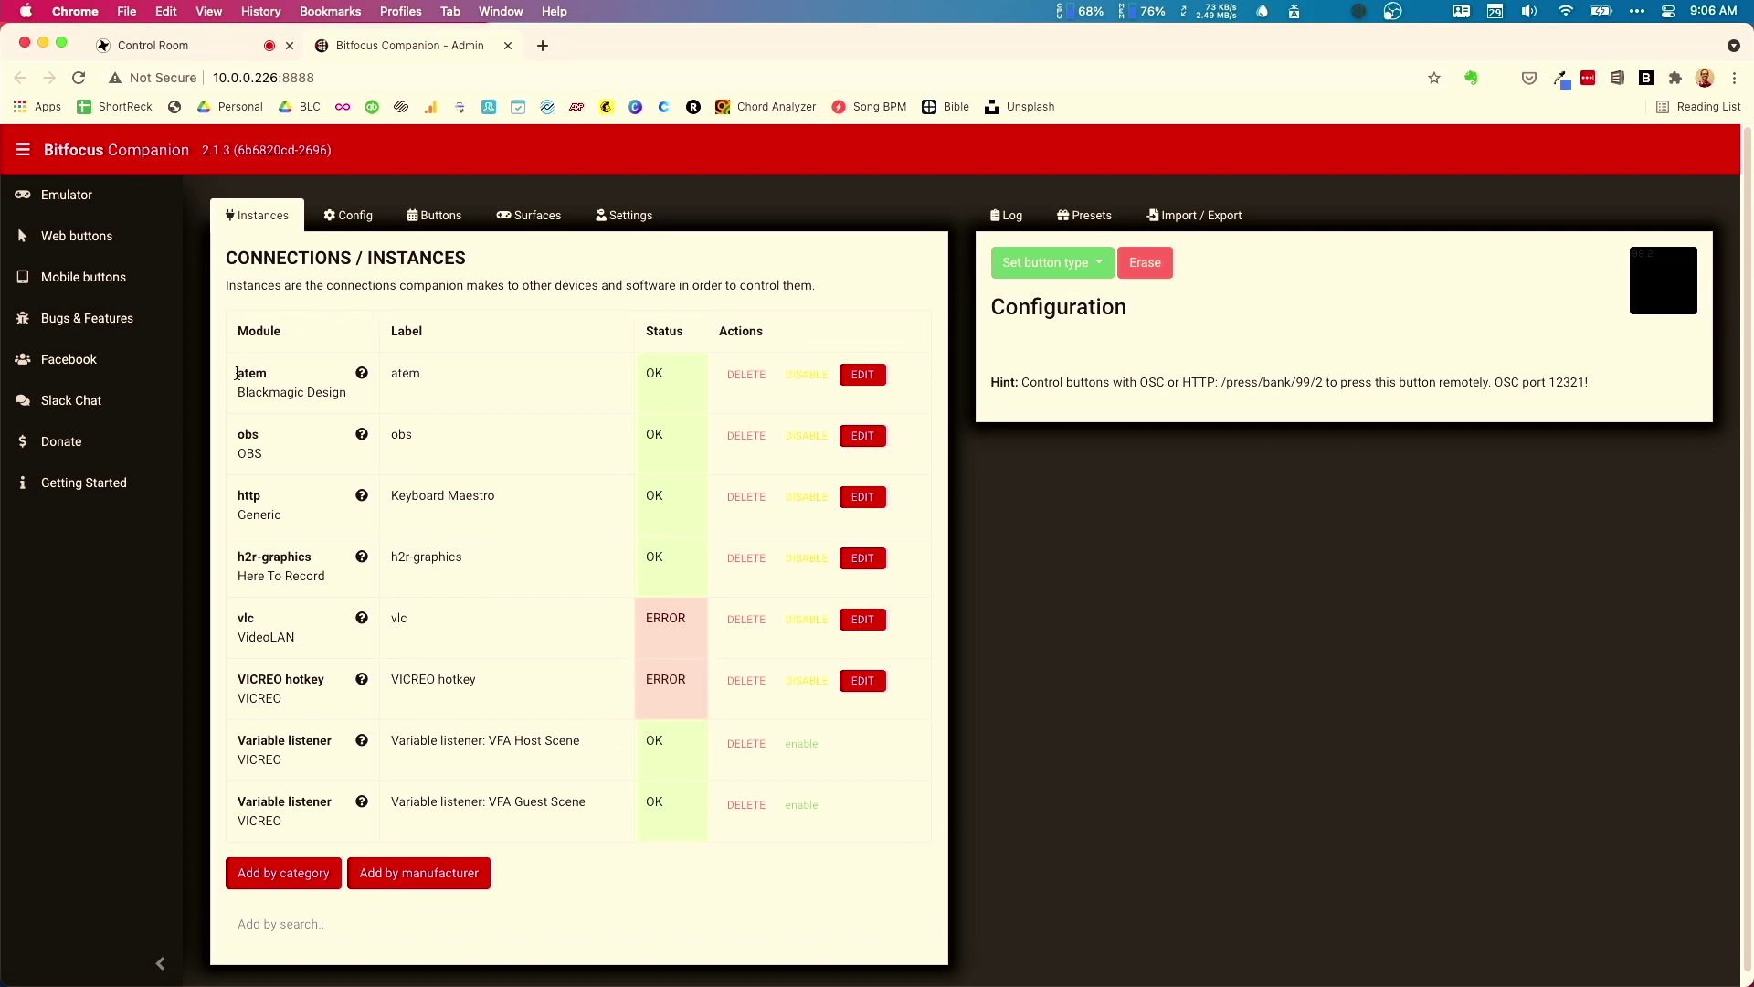
{"action": "left_click_drag", "start_coordinate": [237, 372], "coordinate": [347, 402]}
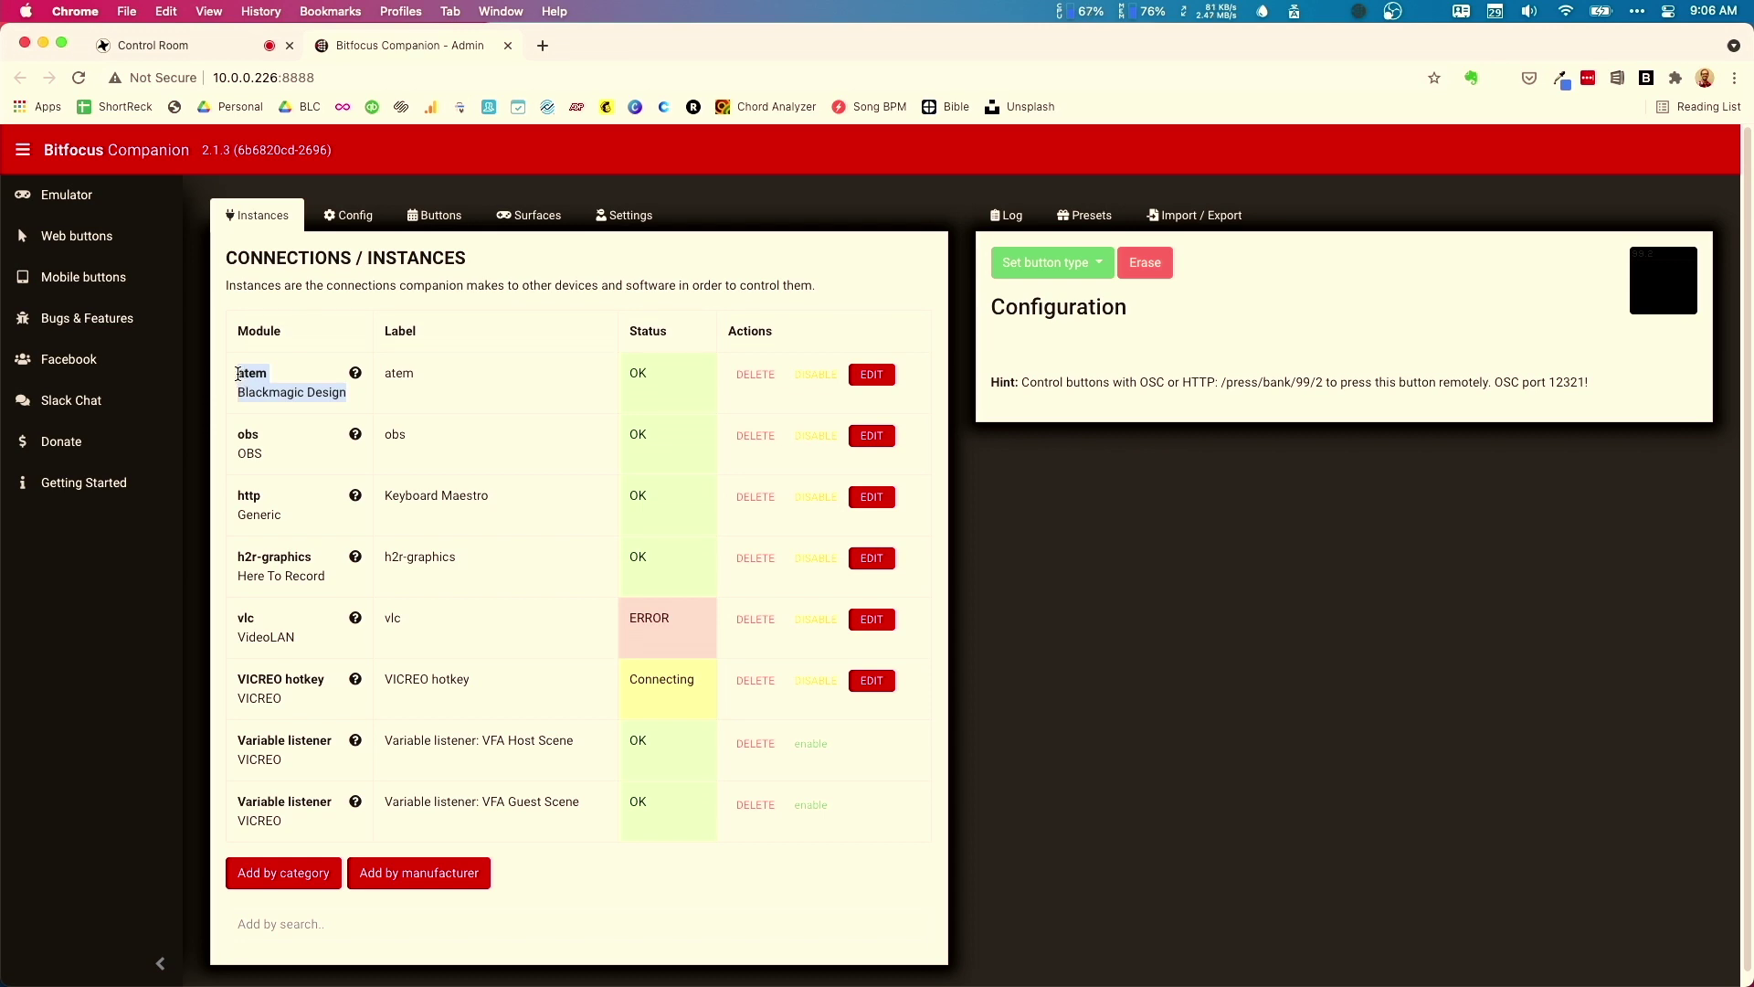
{"action": "left_click_drag", "start_coordinate": [237, 435], "coordinate": [272, 466]}
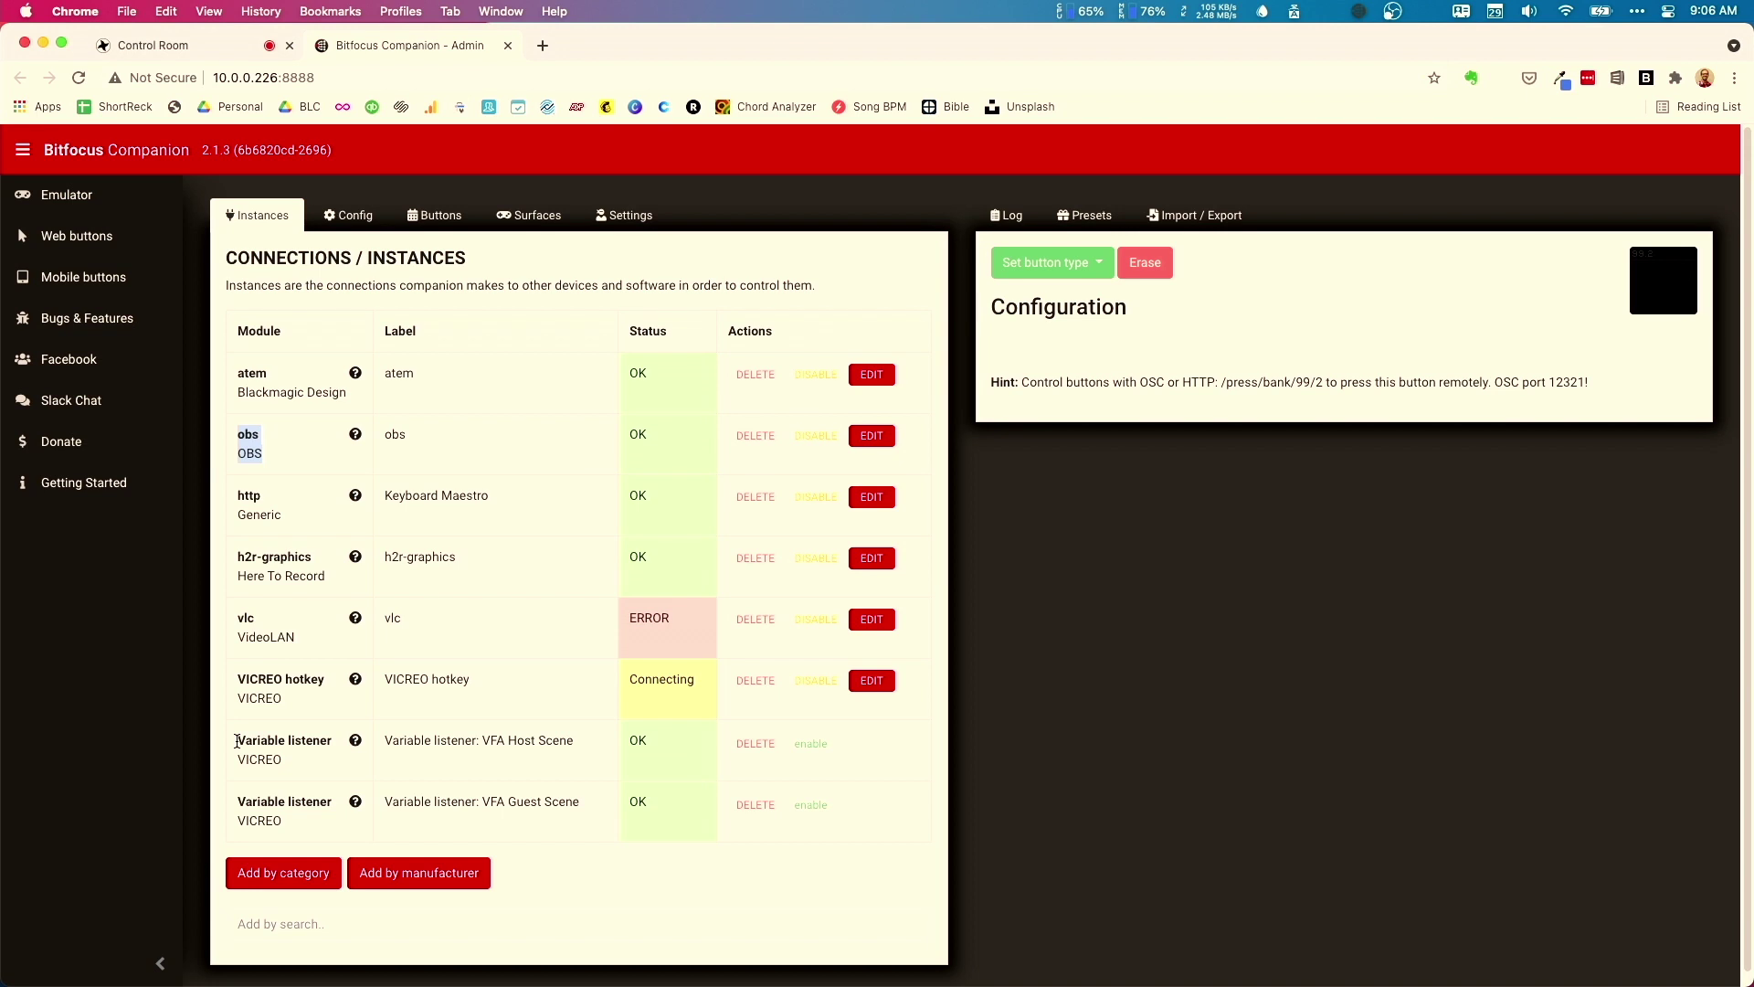
{"action": "left_click_drag", "start_coordinate": [237, 741], "coordinate": [290, 825]}
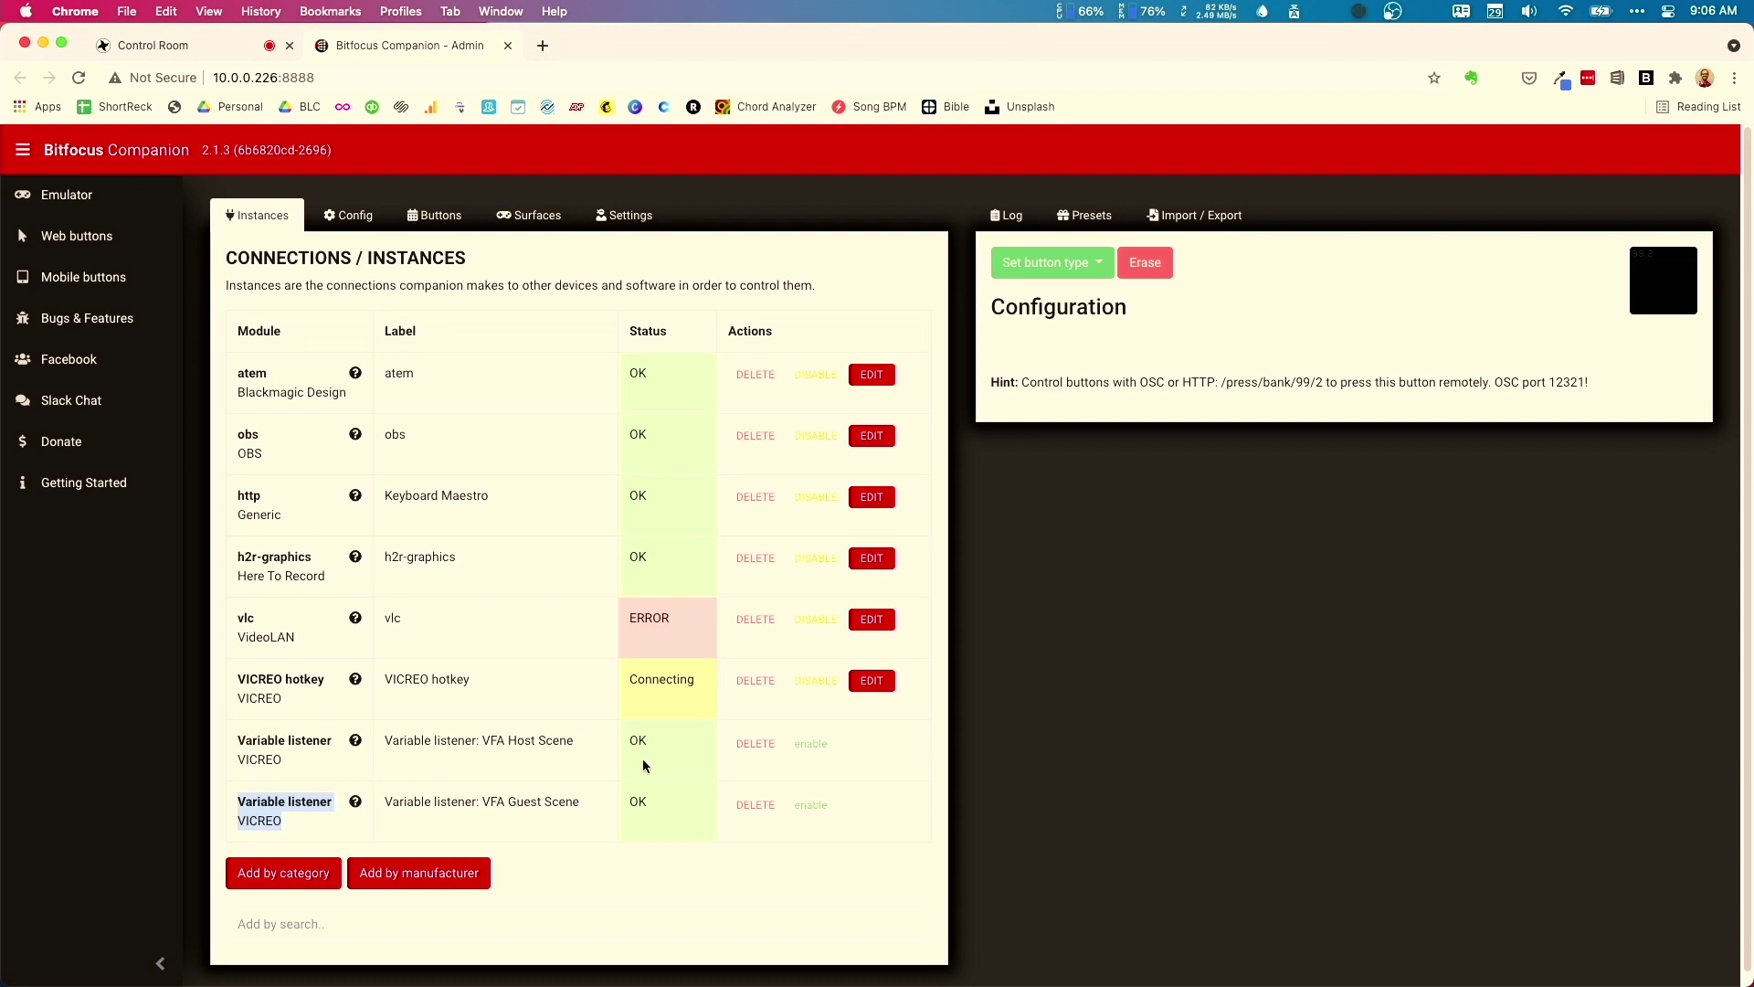
{"action": "left_click", "coordinate": [814, 754]}
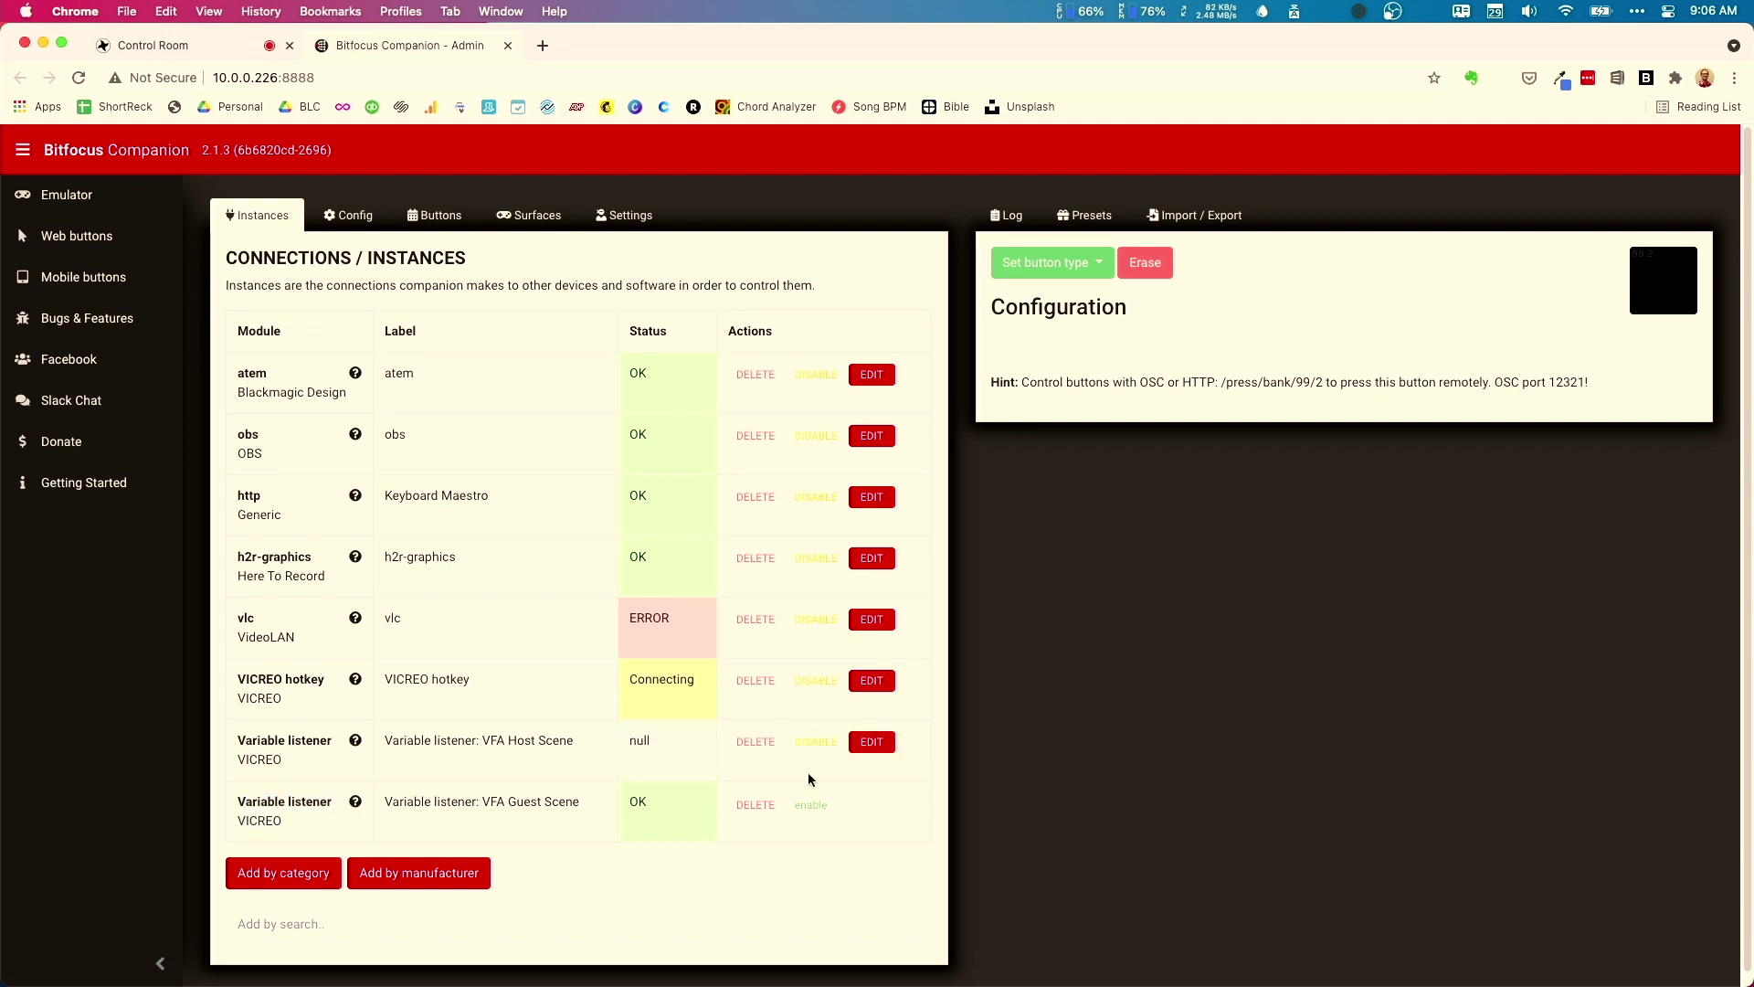
{"action": "left_click", "coordinate": [806, 805]}
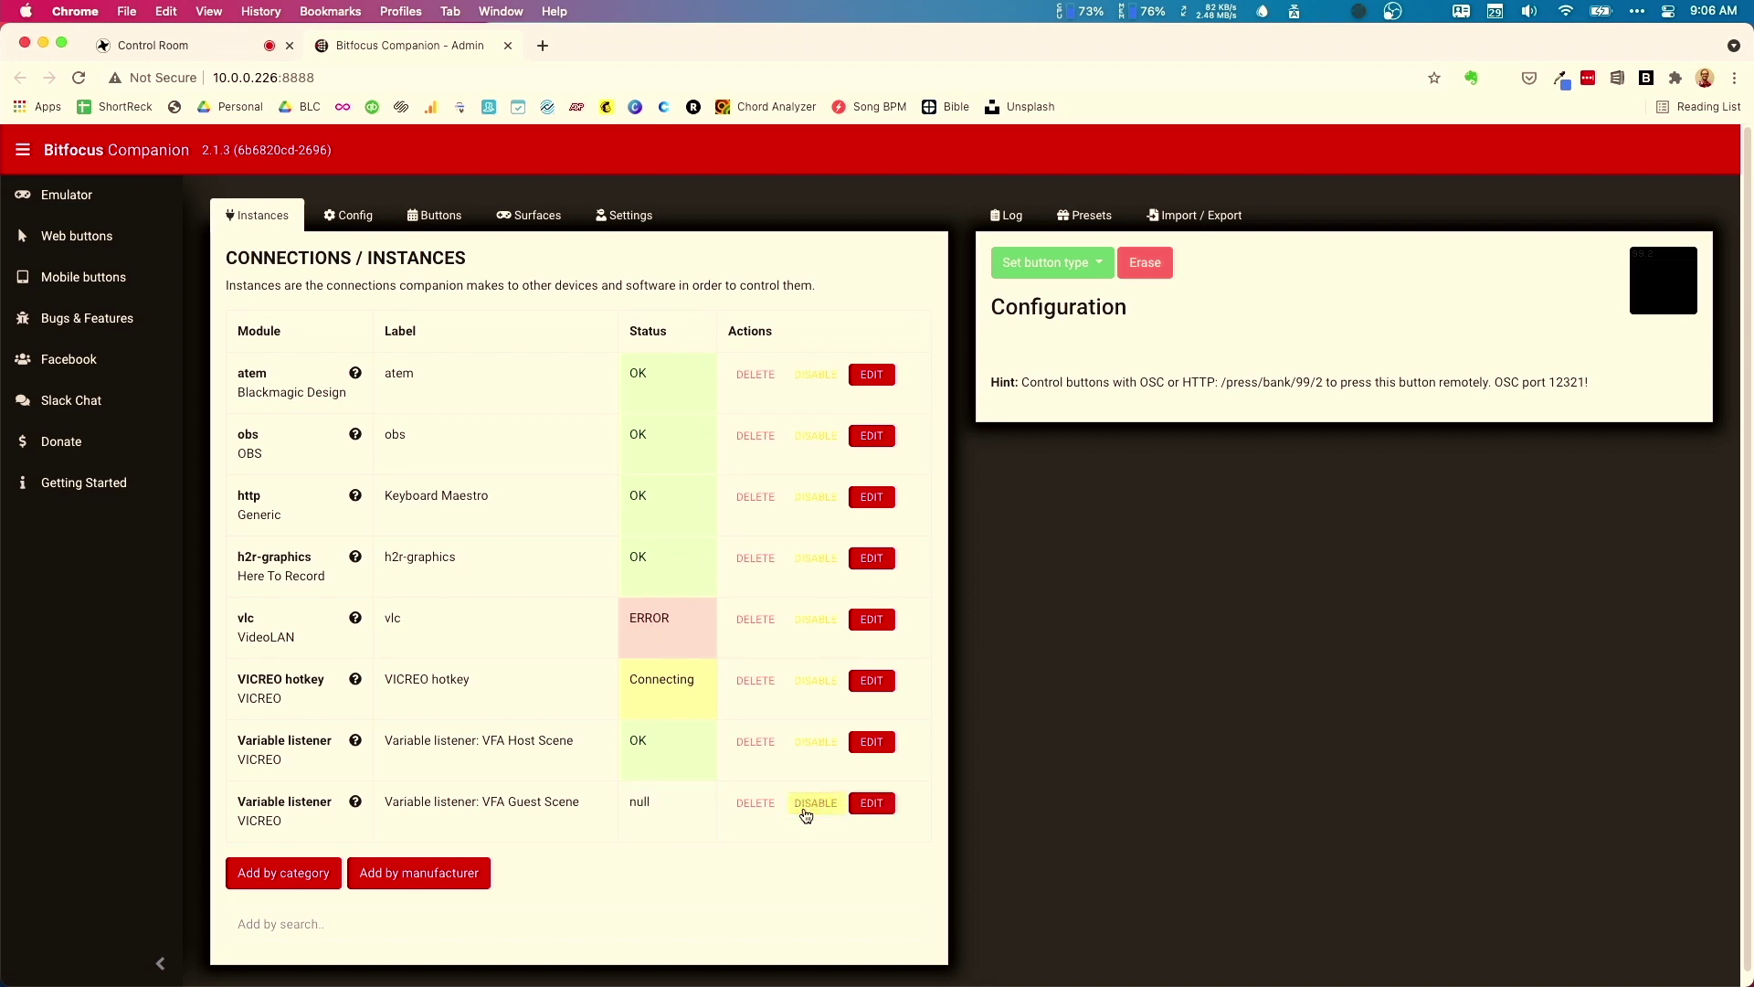
- Set the VFA Host Scene listener to watch obs:scene_active for Host and press a page 99 button
{"action": "left_click", "coordinate": [873, 741]}
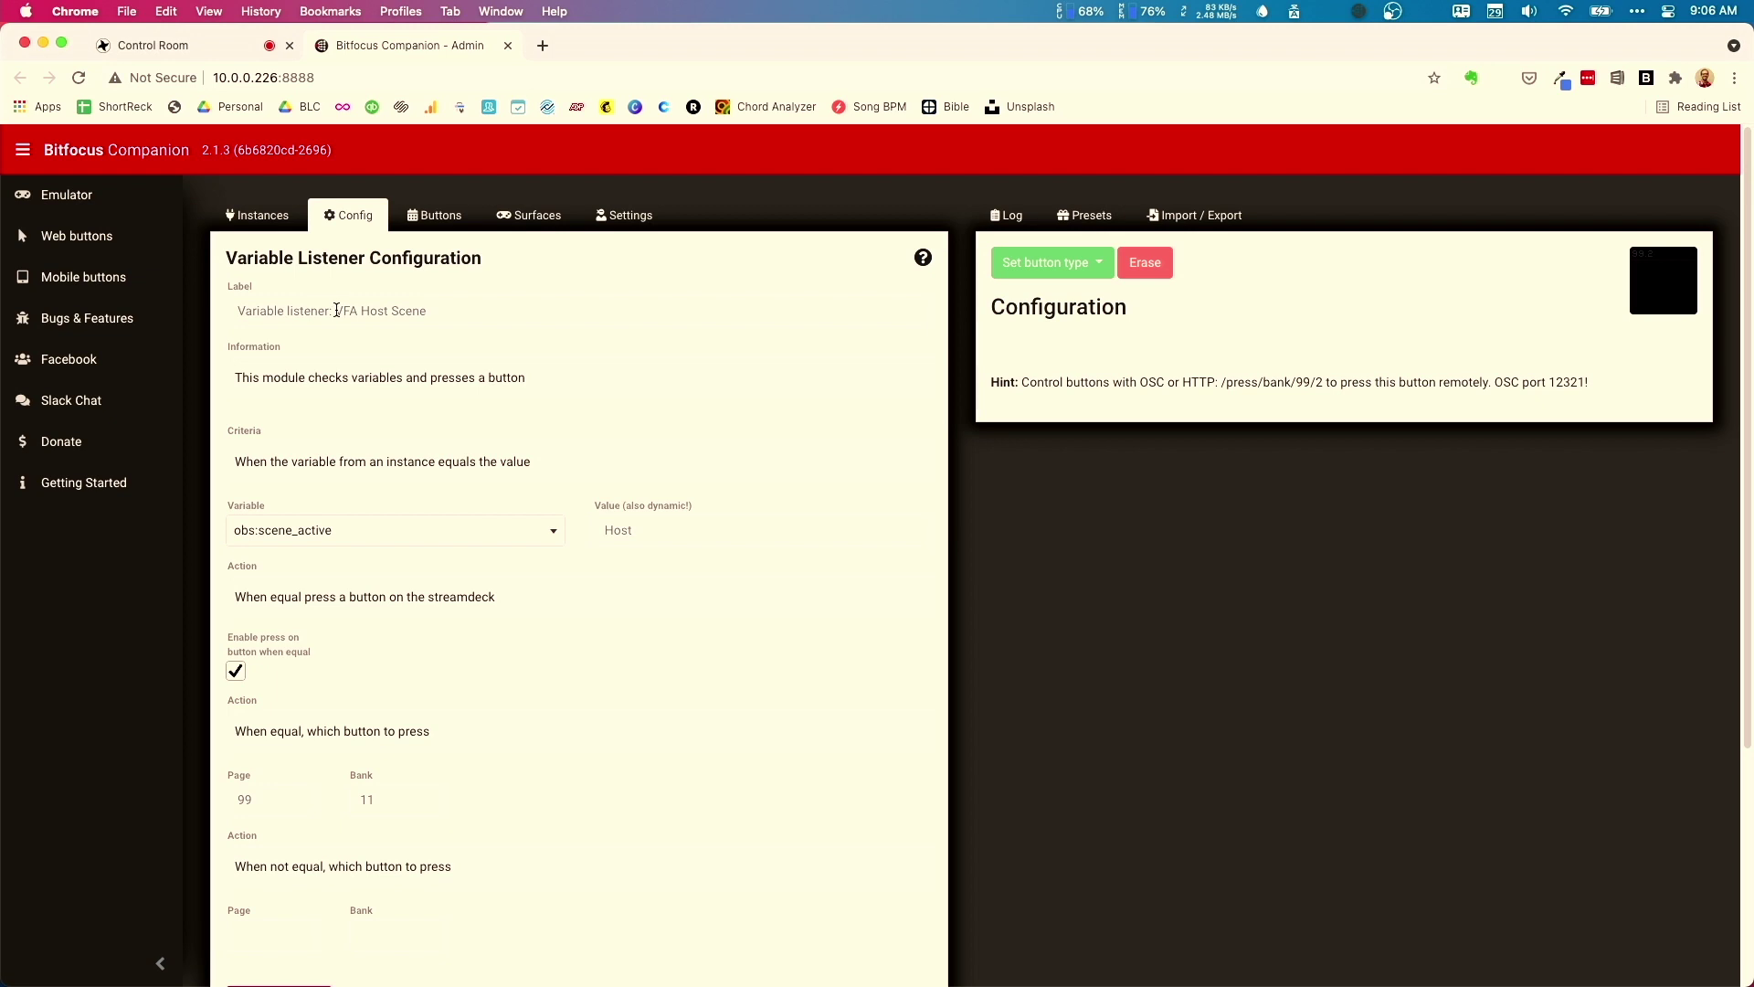
{"action": "left_click_drag", "start_coordinate": [336, 311], "coordinate": [429, 316]}
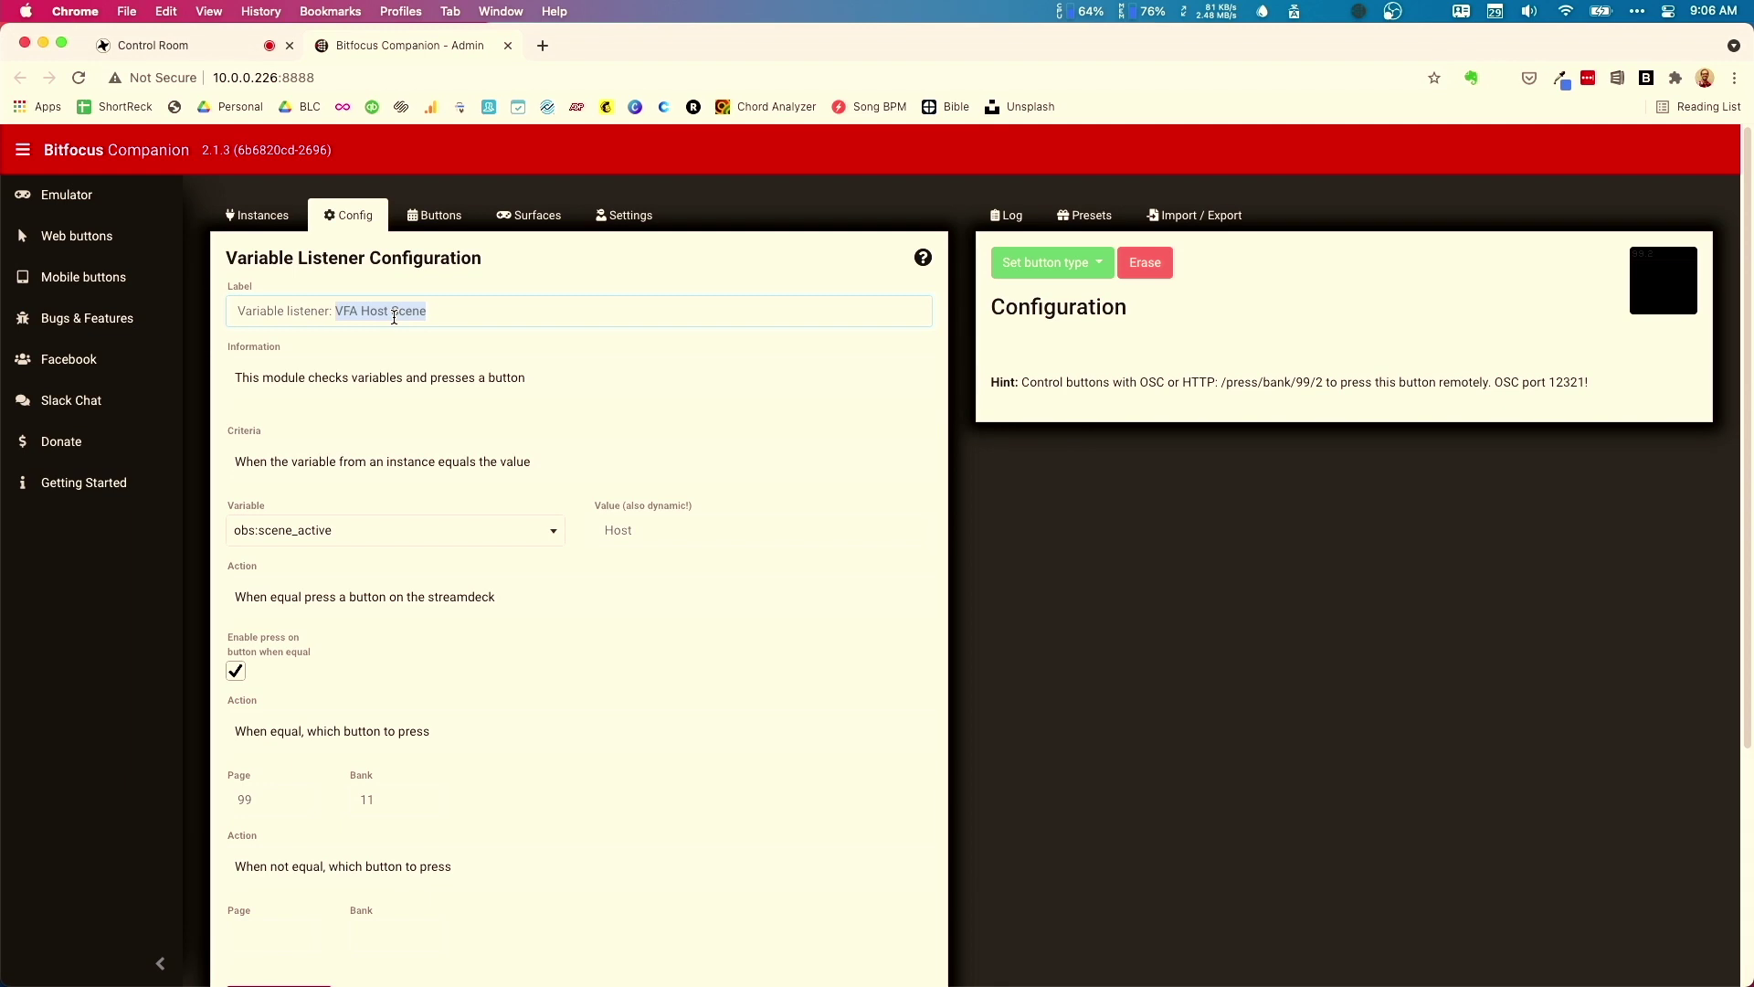
{"action": "left_click", "coordinate": [326, 539]}
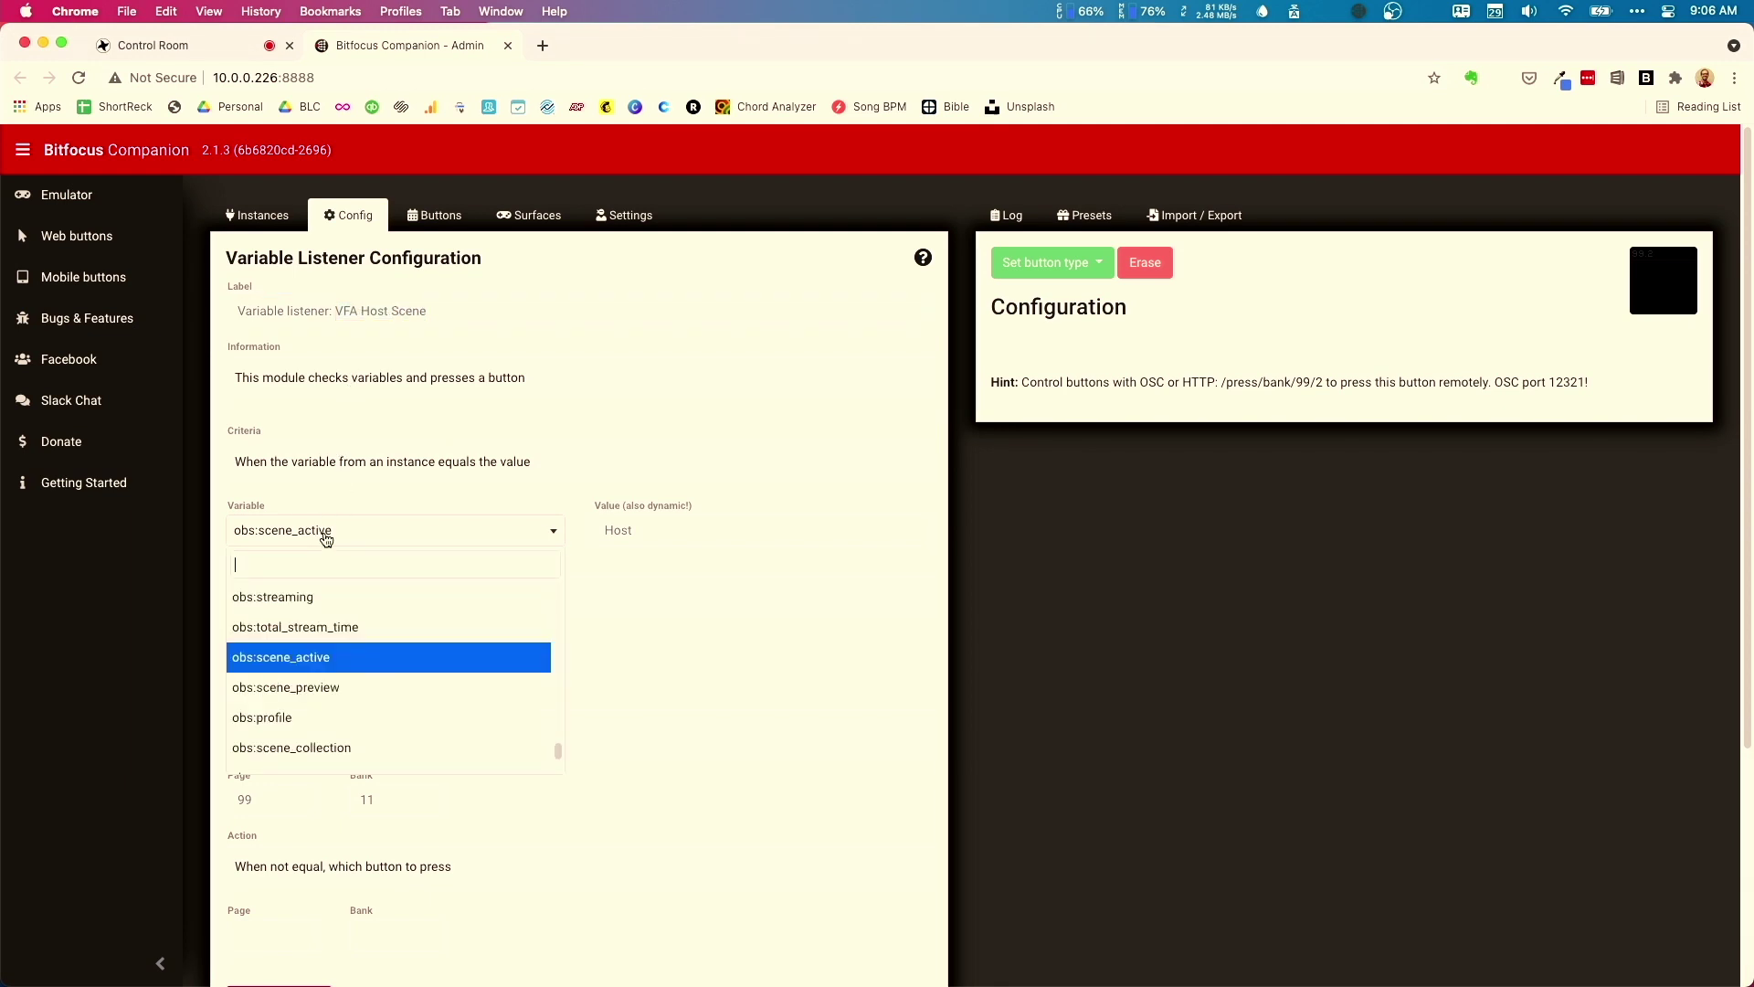
{"action": "left_click", "coordinate": [273, 661]}
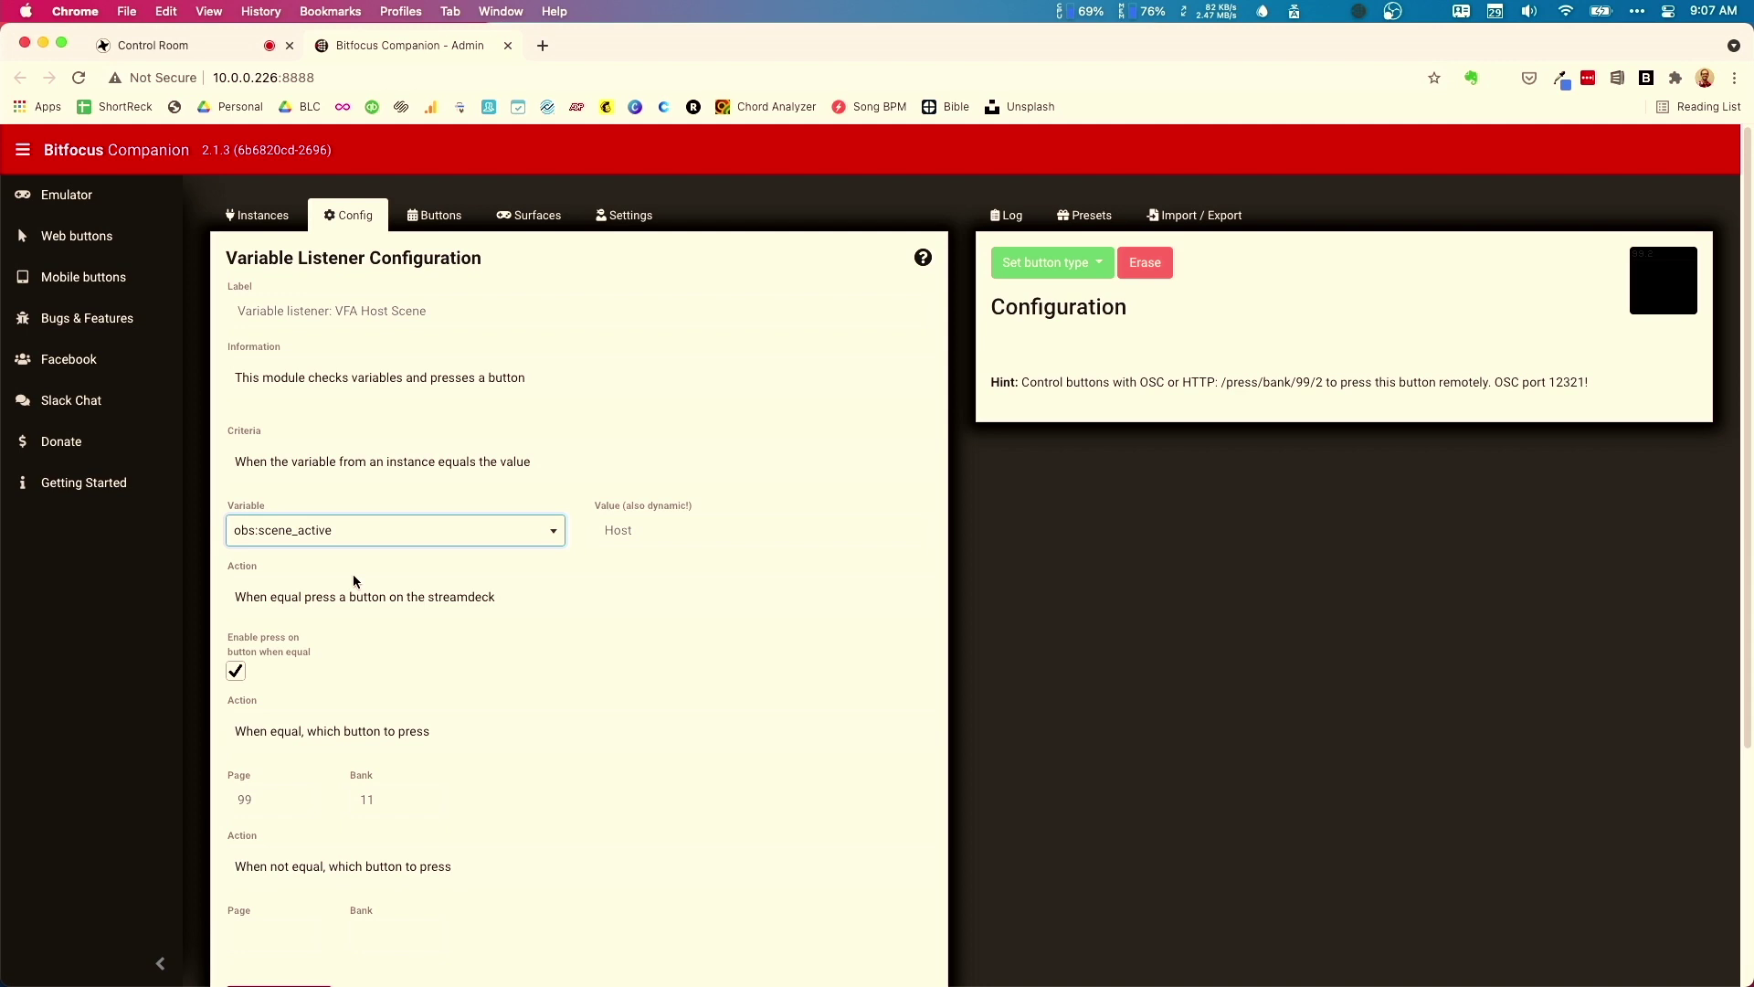
{"action": "left_click_drag", "start_coordinate": [636, 530], "coordinate": [590, 532]}
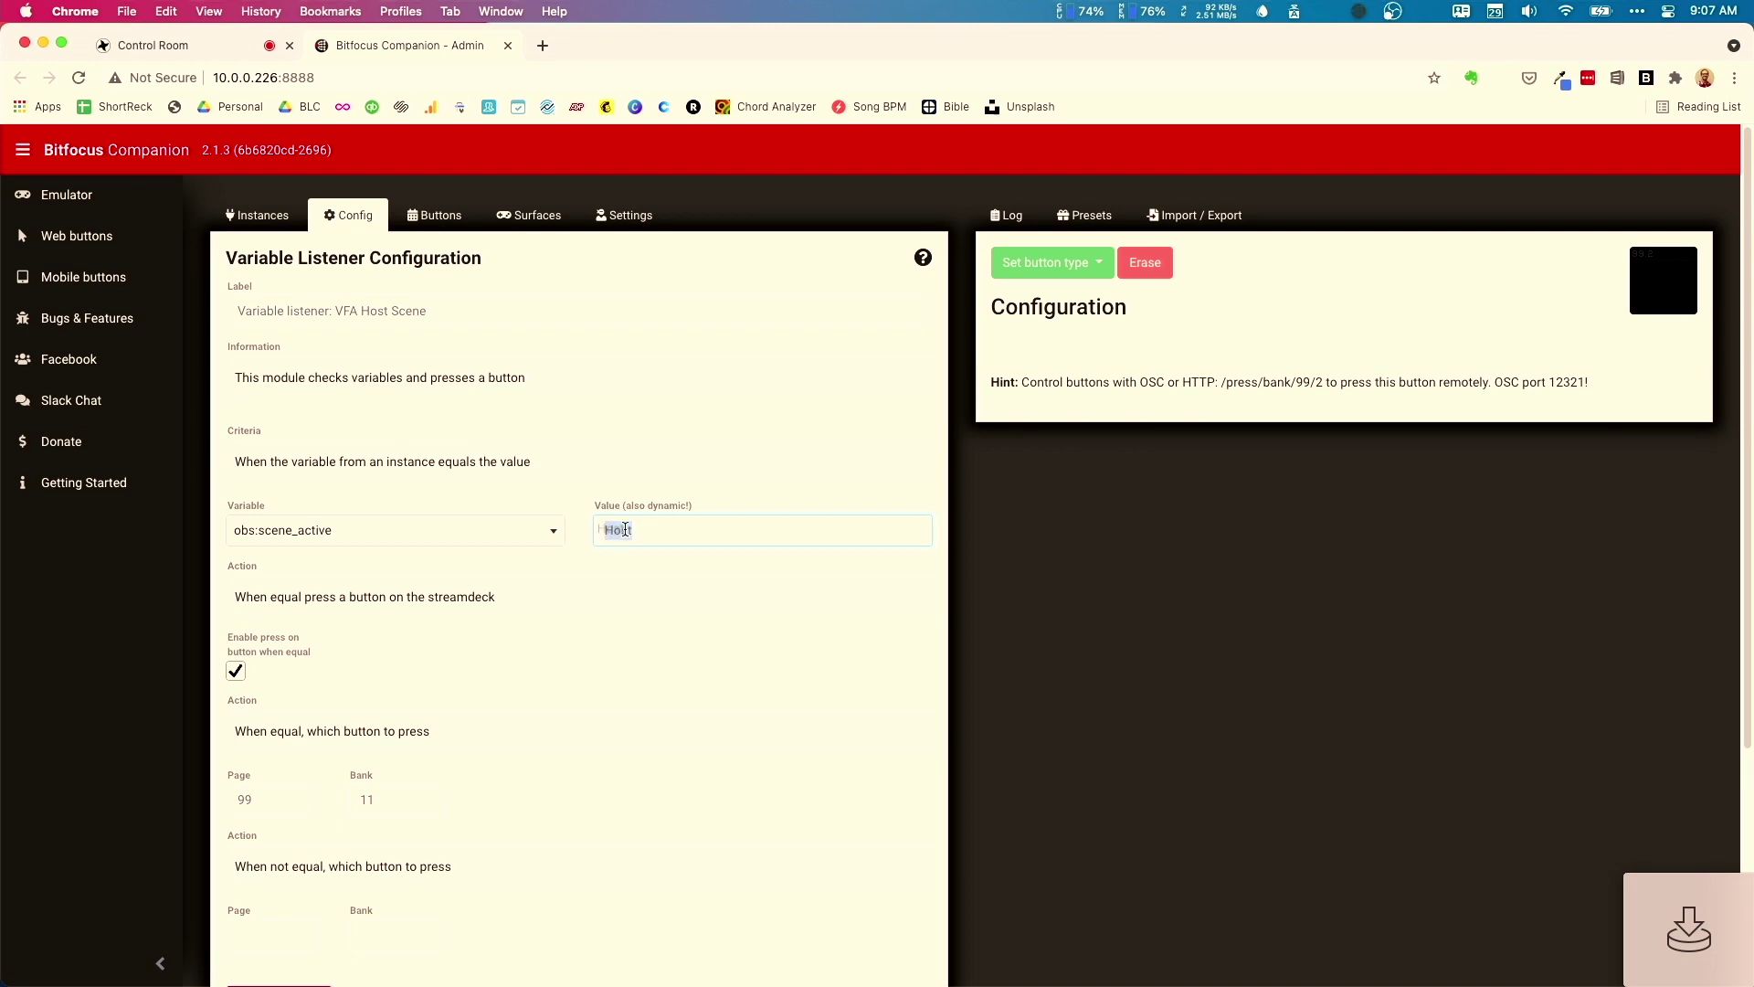
{"action": "left_click", "coordinate": [663, 533]}
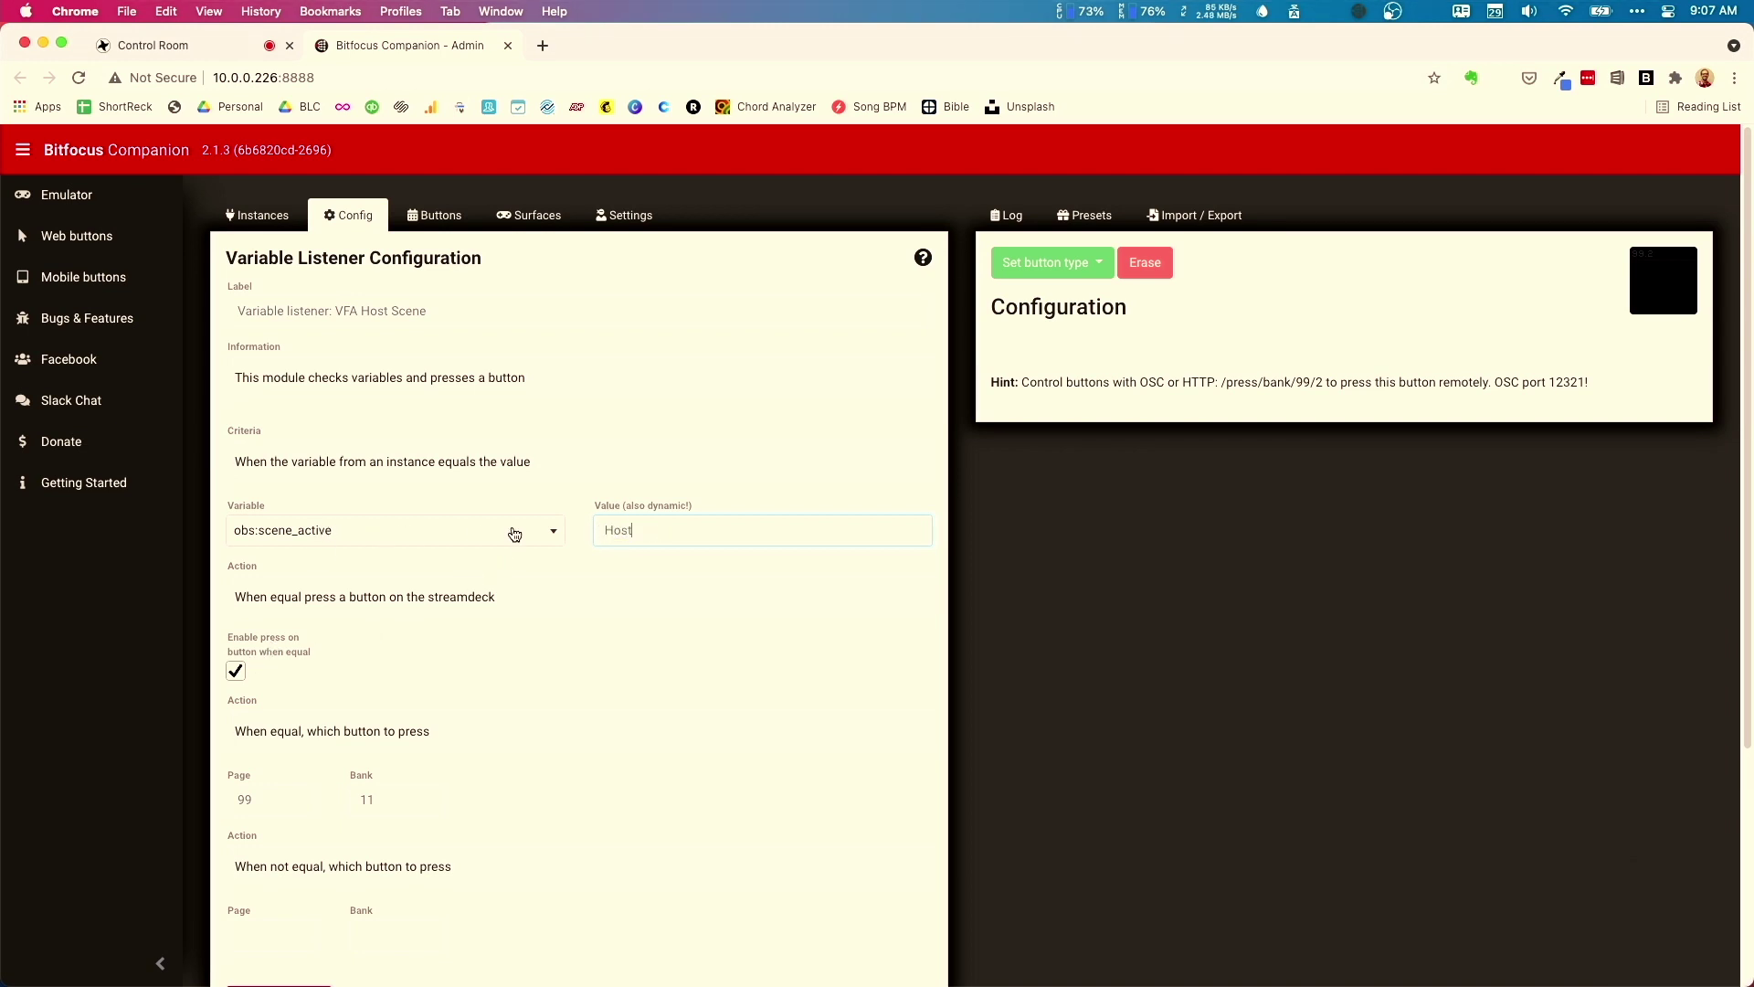
{"action": "left_click", "coordinate": [238, 669]}
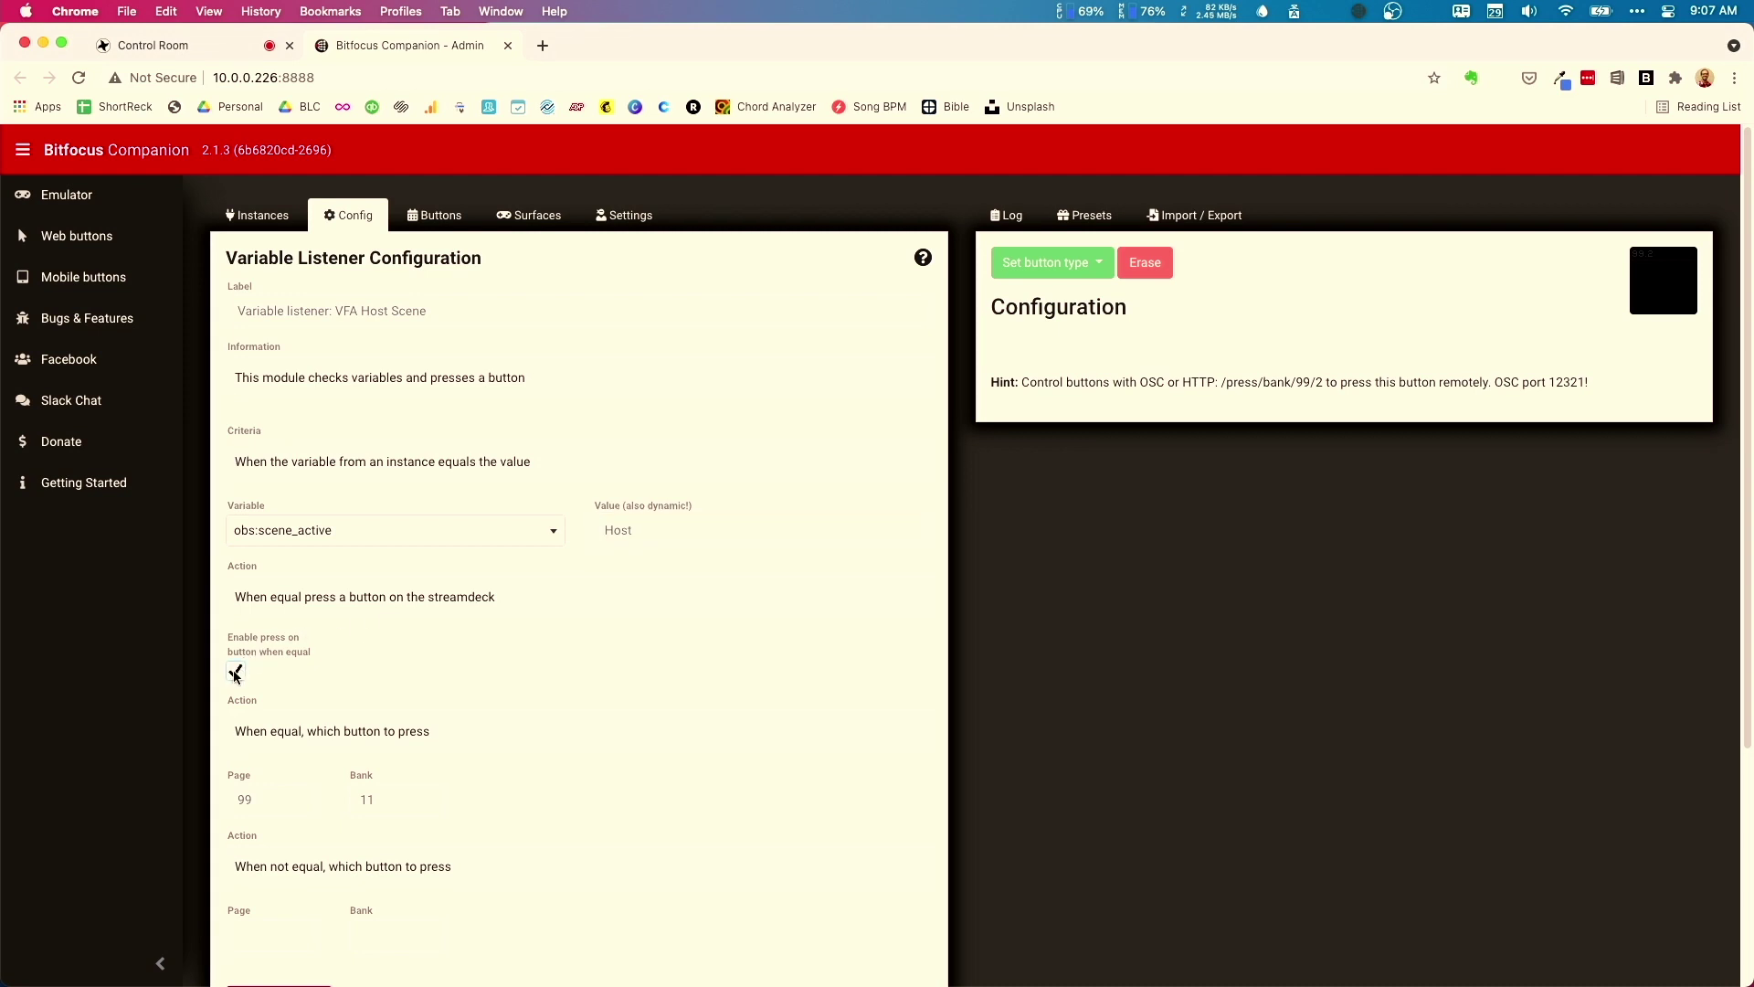
{"action": "left_click_drag", "start_coordinate": [259, 803], "coordinate": [227, 804]}
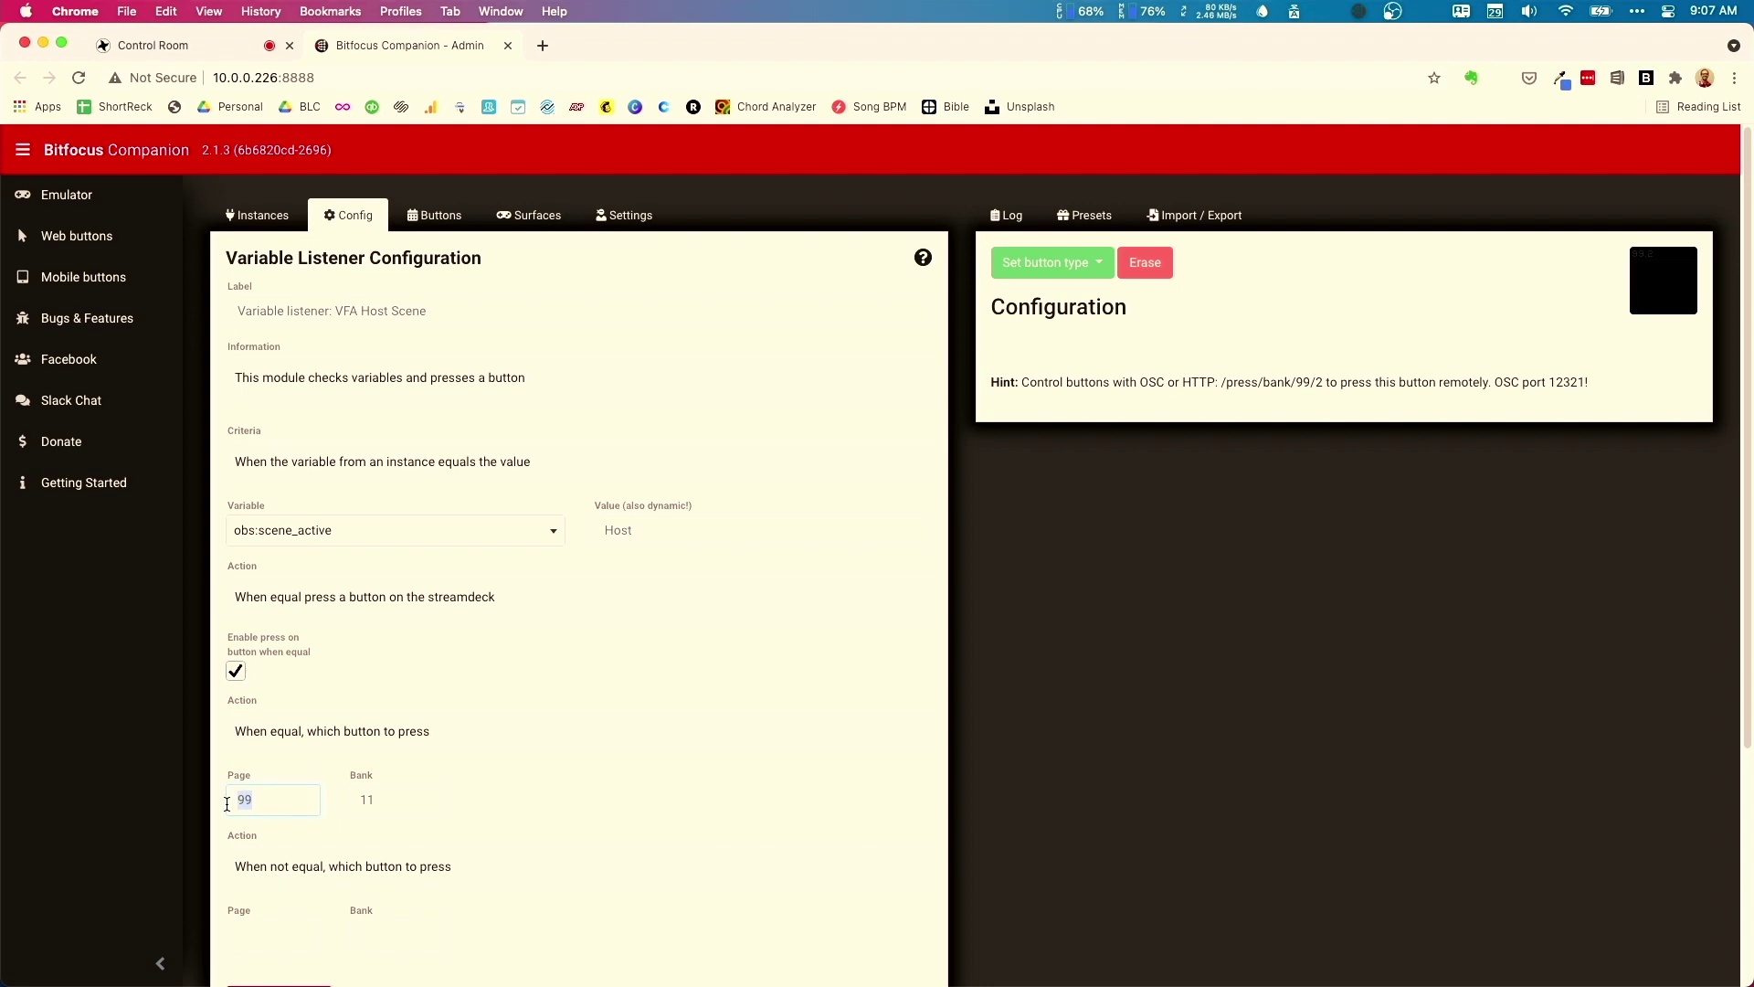
- Confirm bank 11 in the button layout, apply the Host listener changes, and return to connections
{"action": "left_click", "coordinate": [440, 219]}
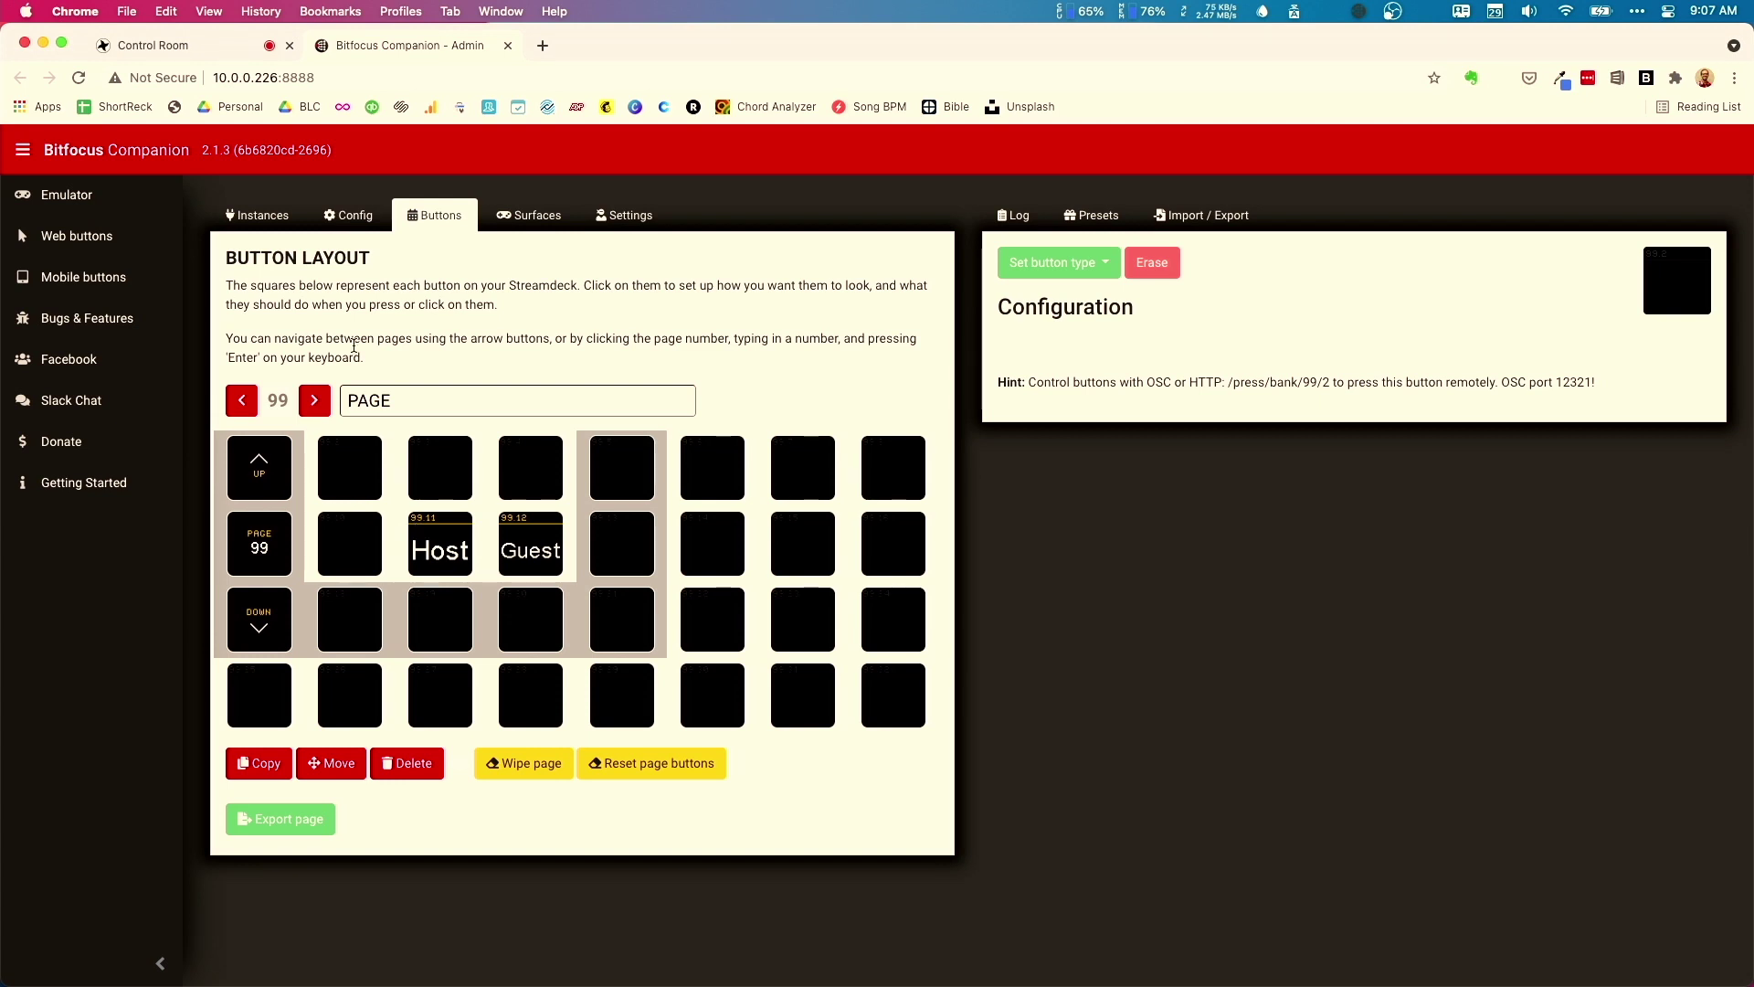
{"action": "left_click", "coordinate": [348, 216]}
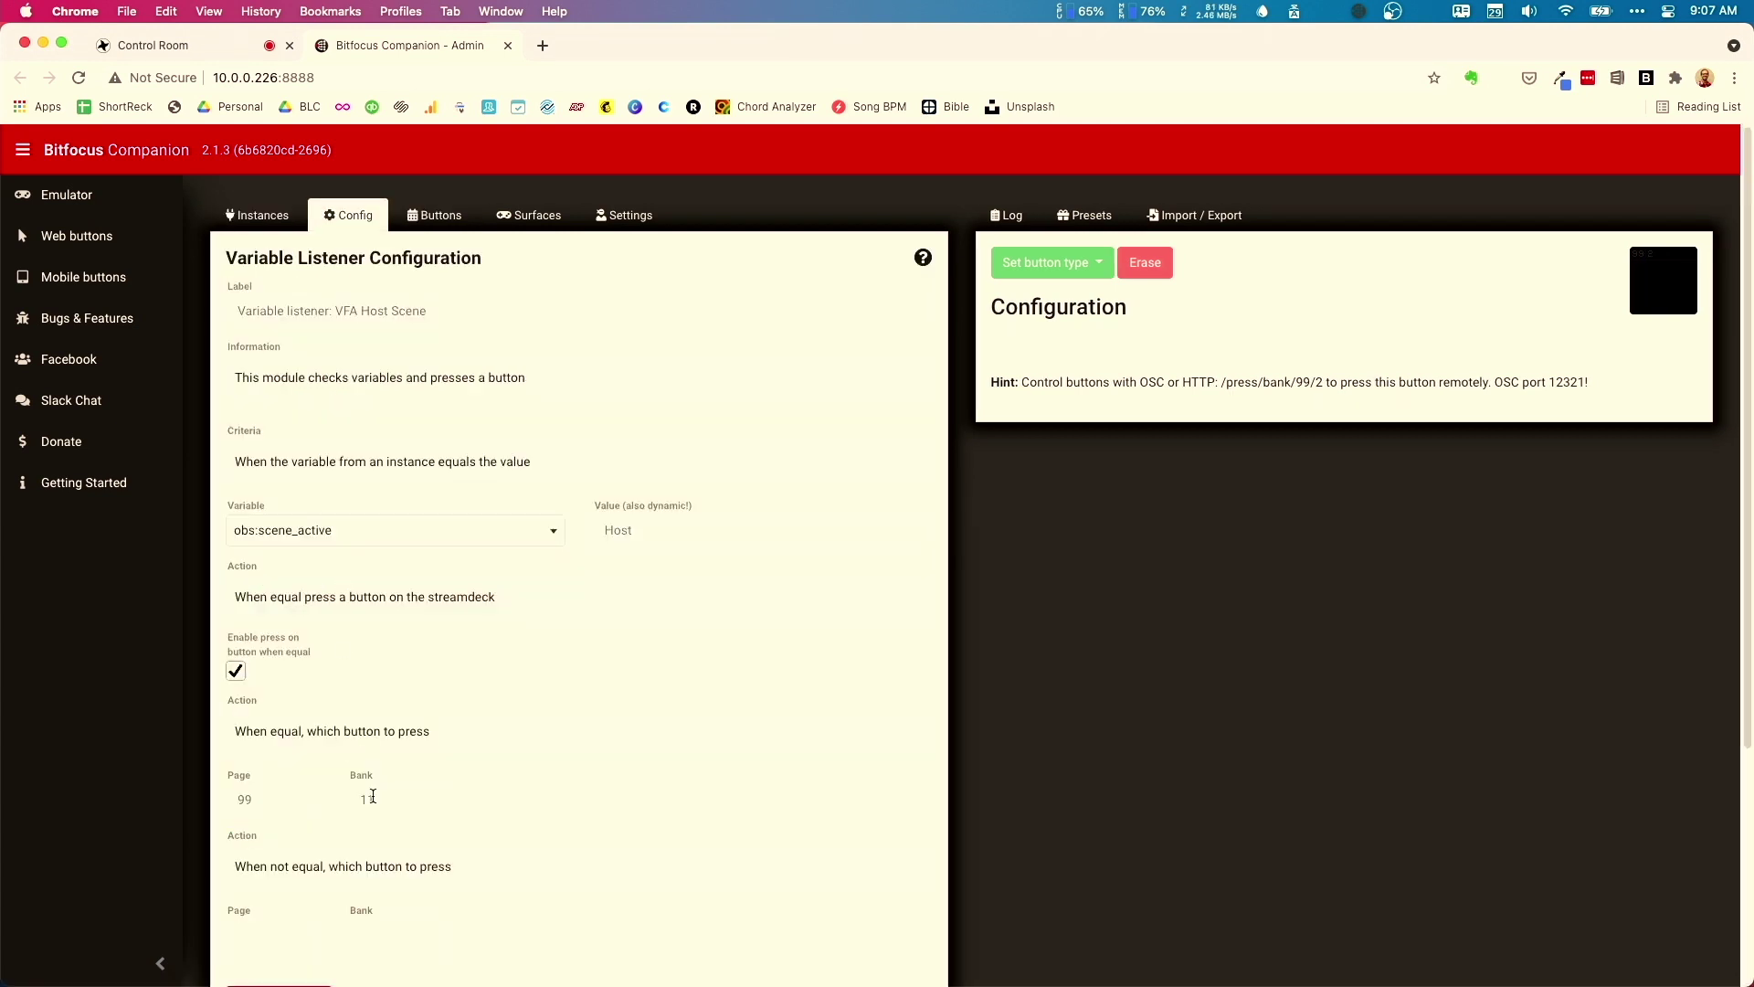
{"action": "scroll", "coordinate": [370, 795], "scroll_direction": "down", "scroll_amount": 1}
{"action": "left_click", "coordinate": [255, 950]}
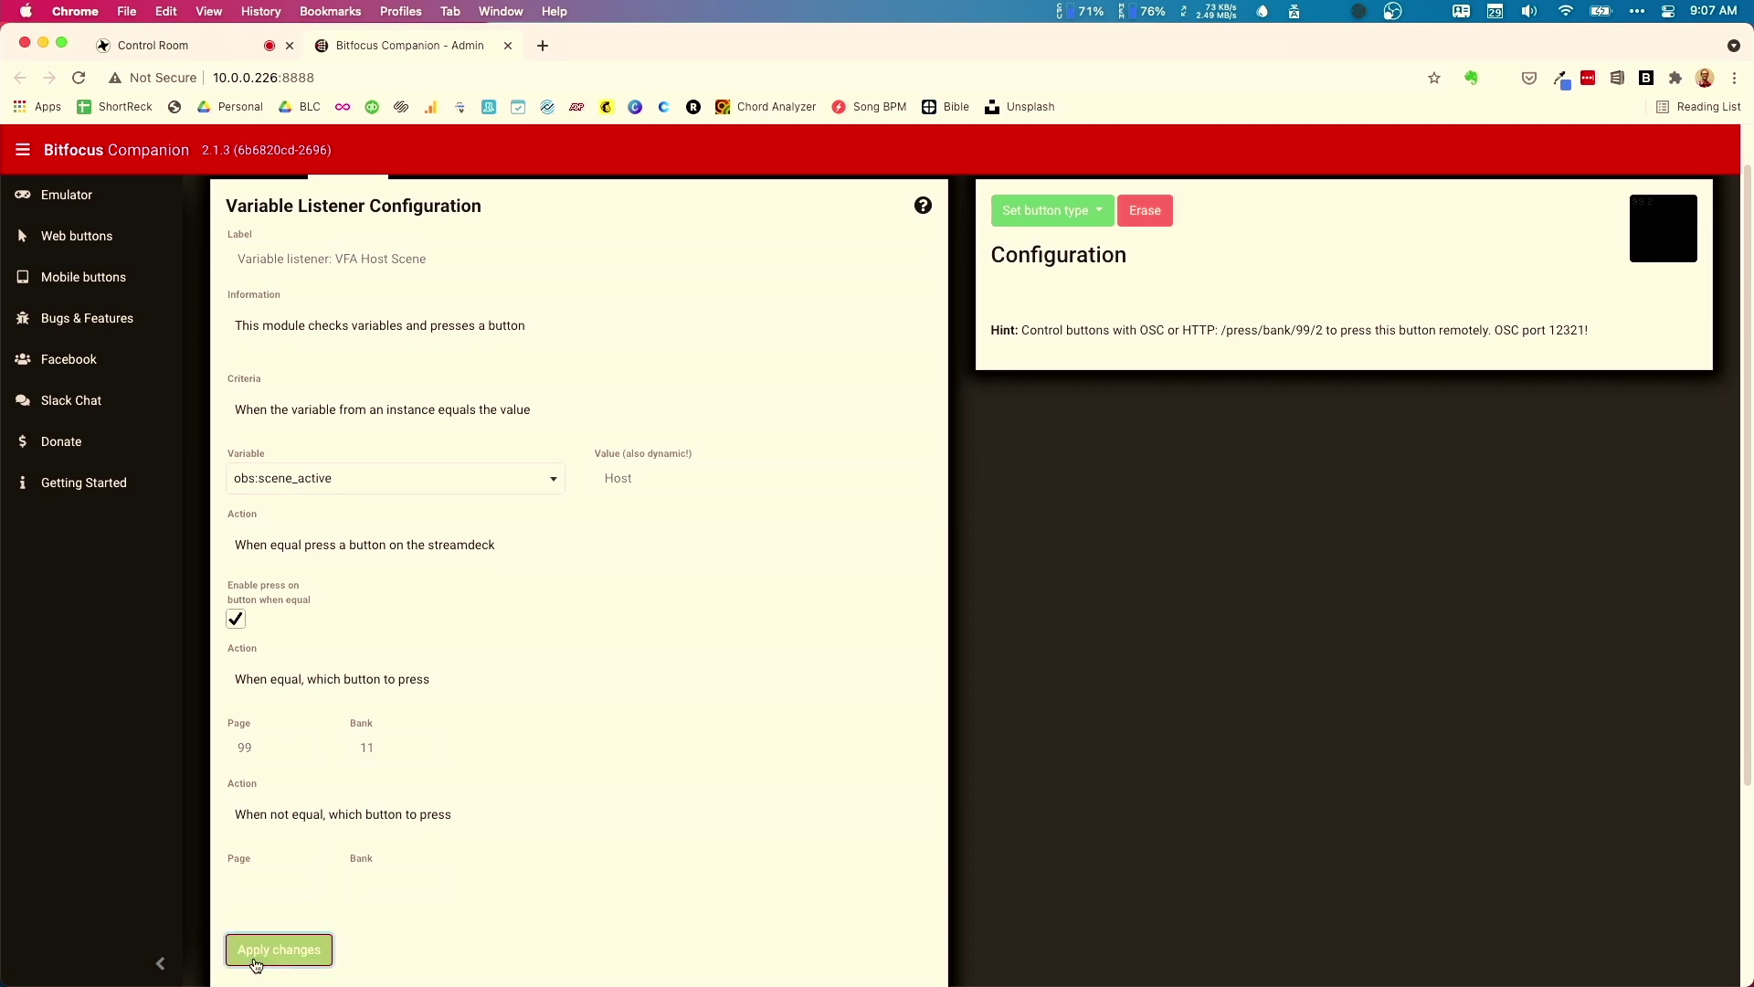
{"action": "scroll", "coordinate": [284, 247], "scroll_direction": "up", "scroll_amount": 1}
{"action": "left_click", "coordinate": [270, 215]}
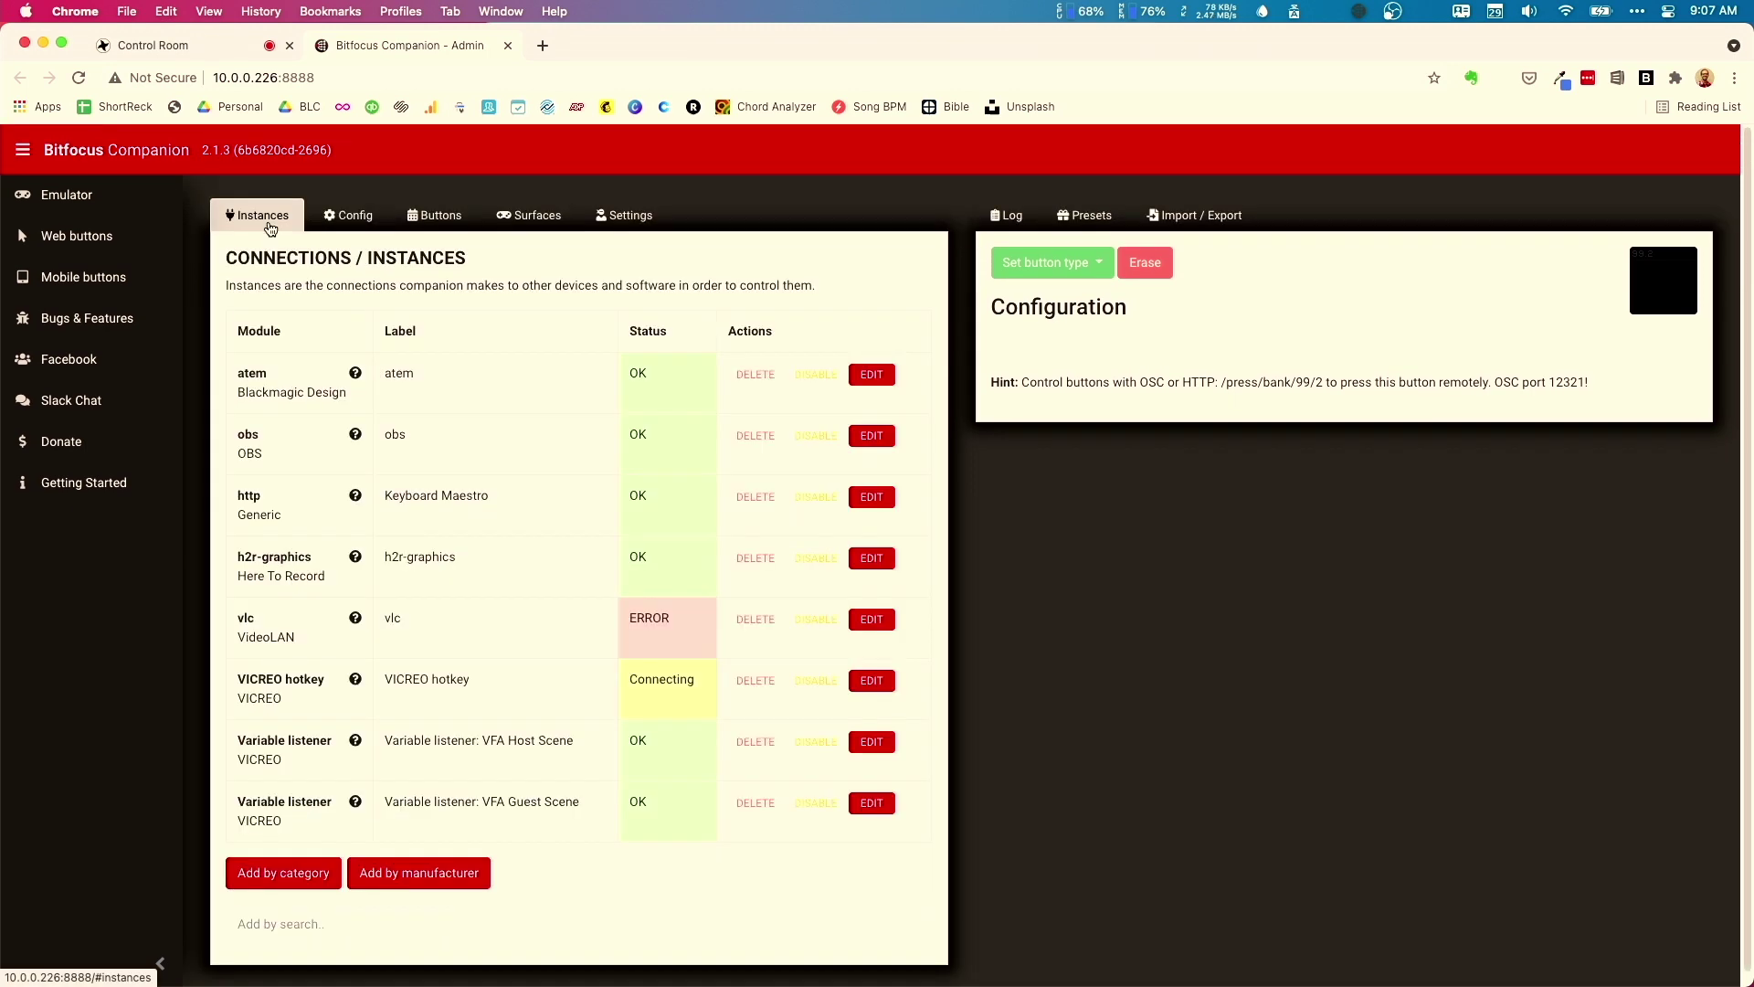
- Review the VFA Guest Scene listener: obs:scene_active equals Guest presses page 99, bank 12
{"action": "left_click", "coordinate": [874, 805]}
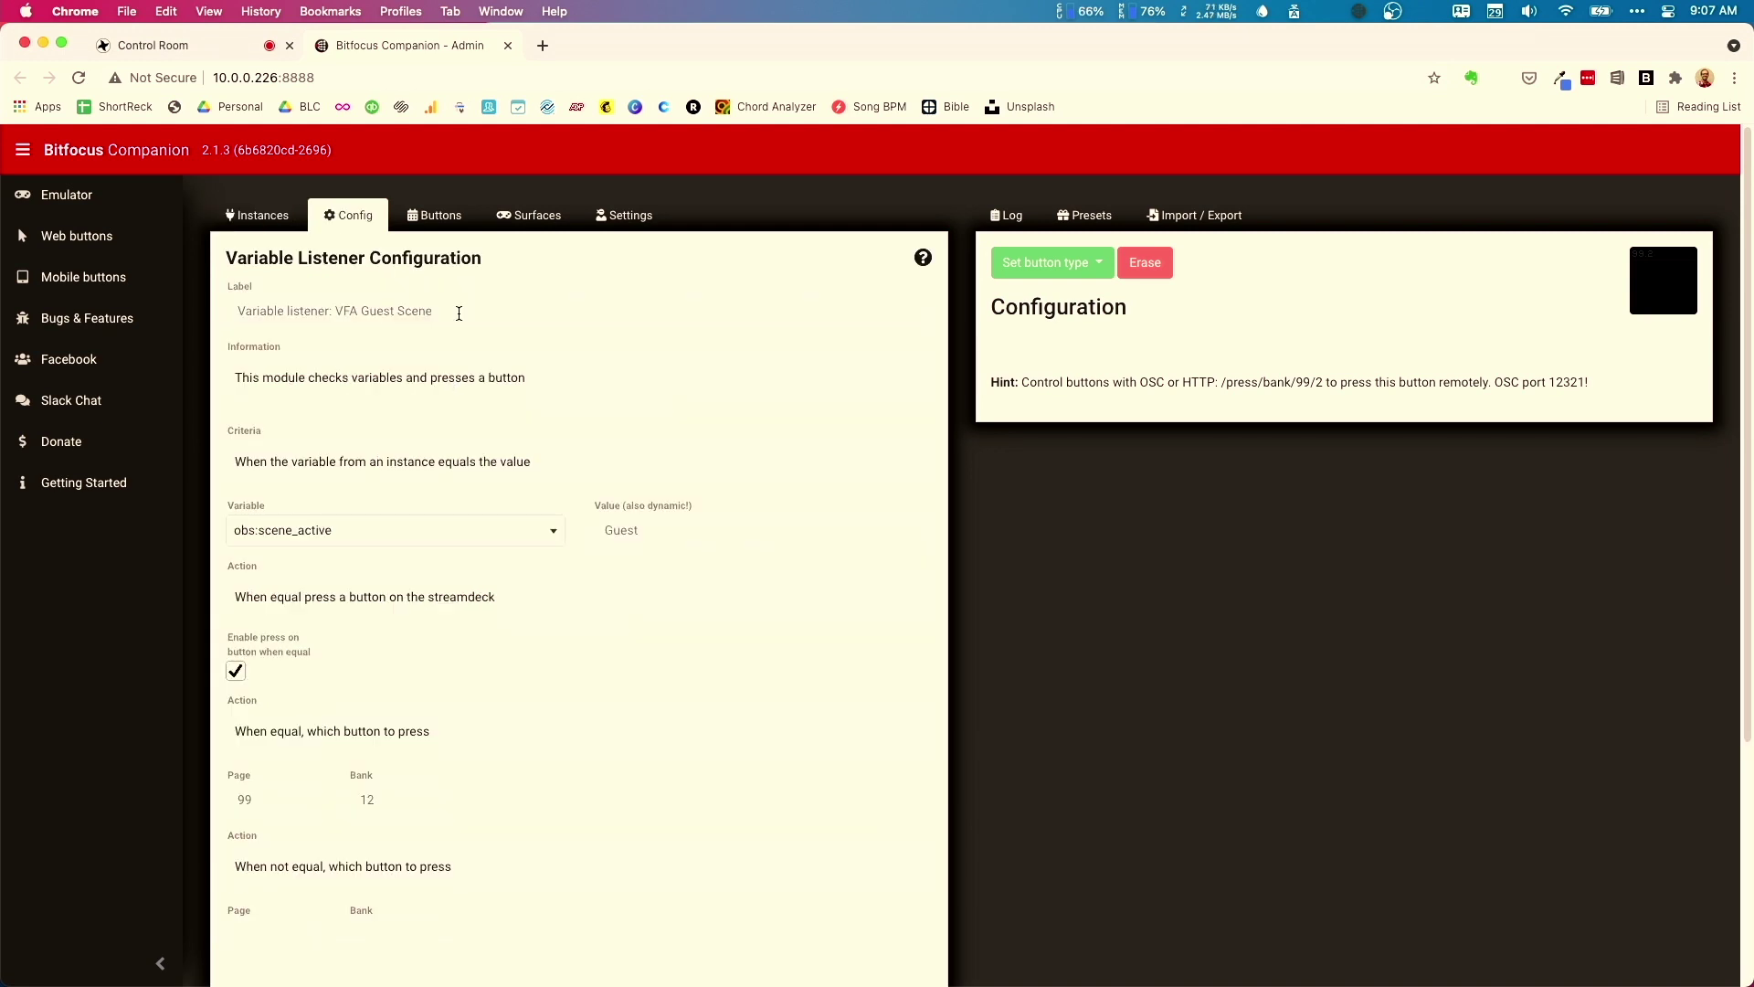
{"action": "left_click_drag", "start_coordinate": [429, 303], "coordinate": [335, 304]}
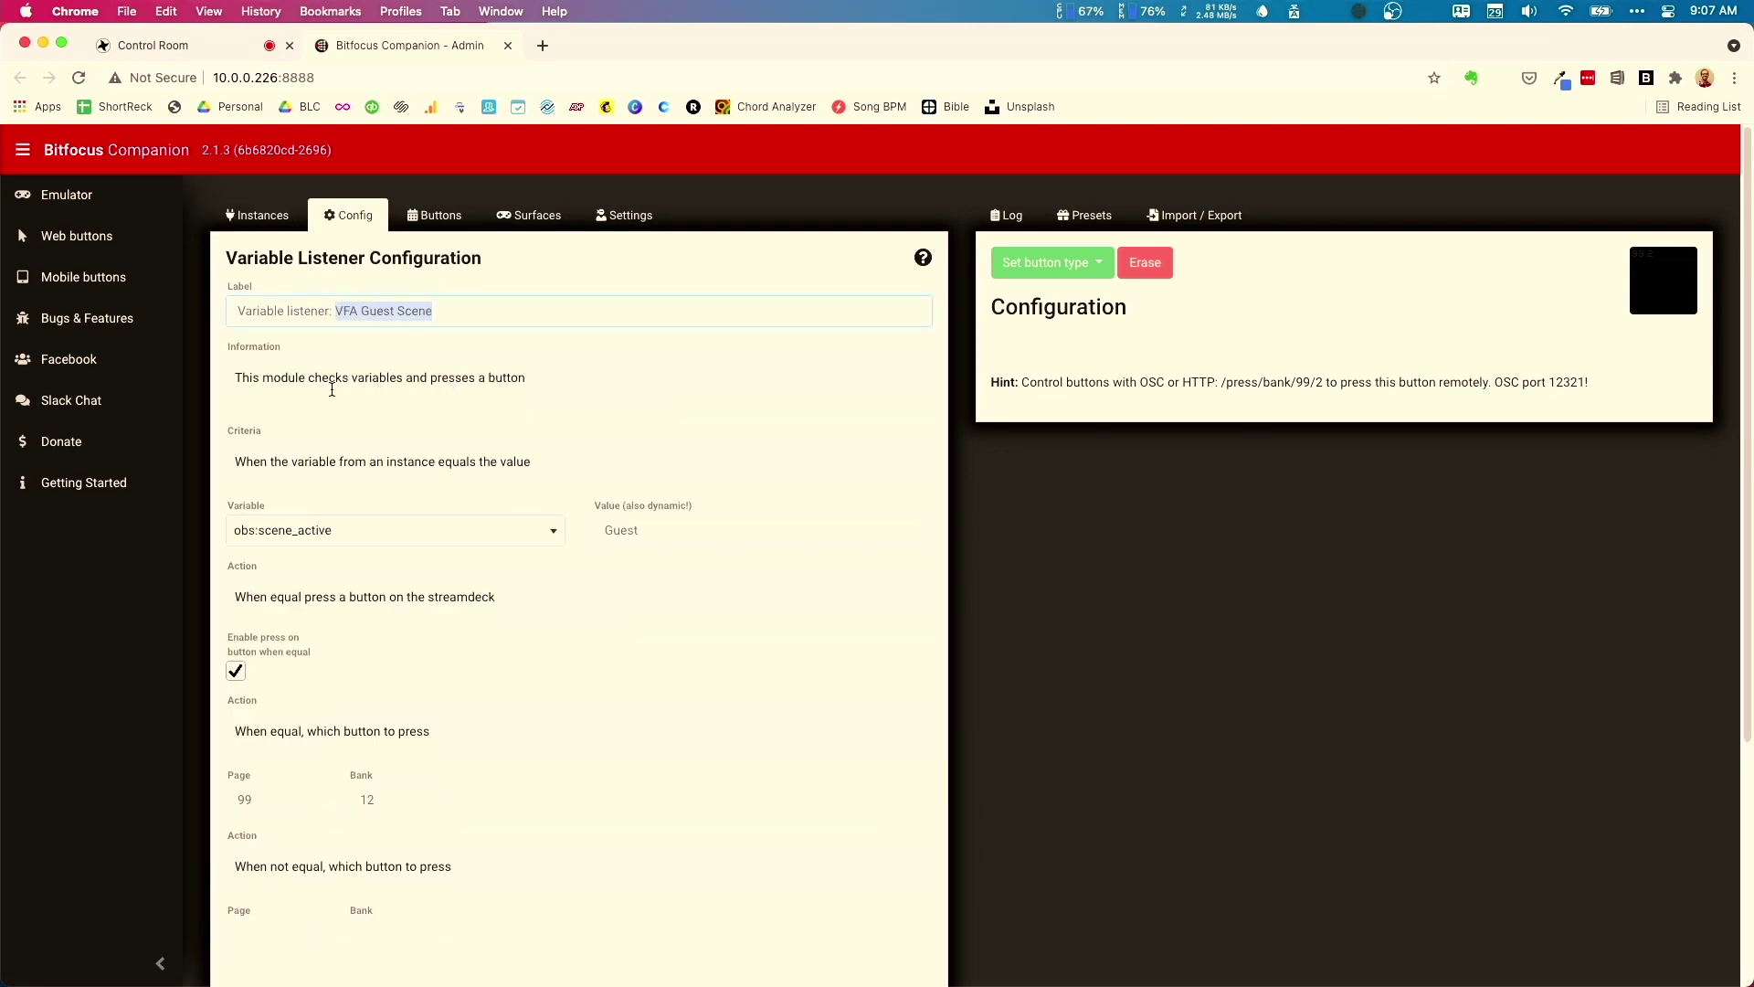
{"action": "left_click", "coordinate": [285, 537]}
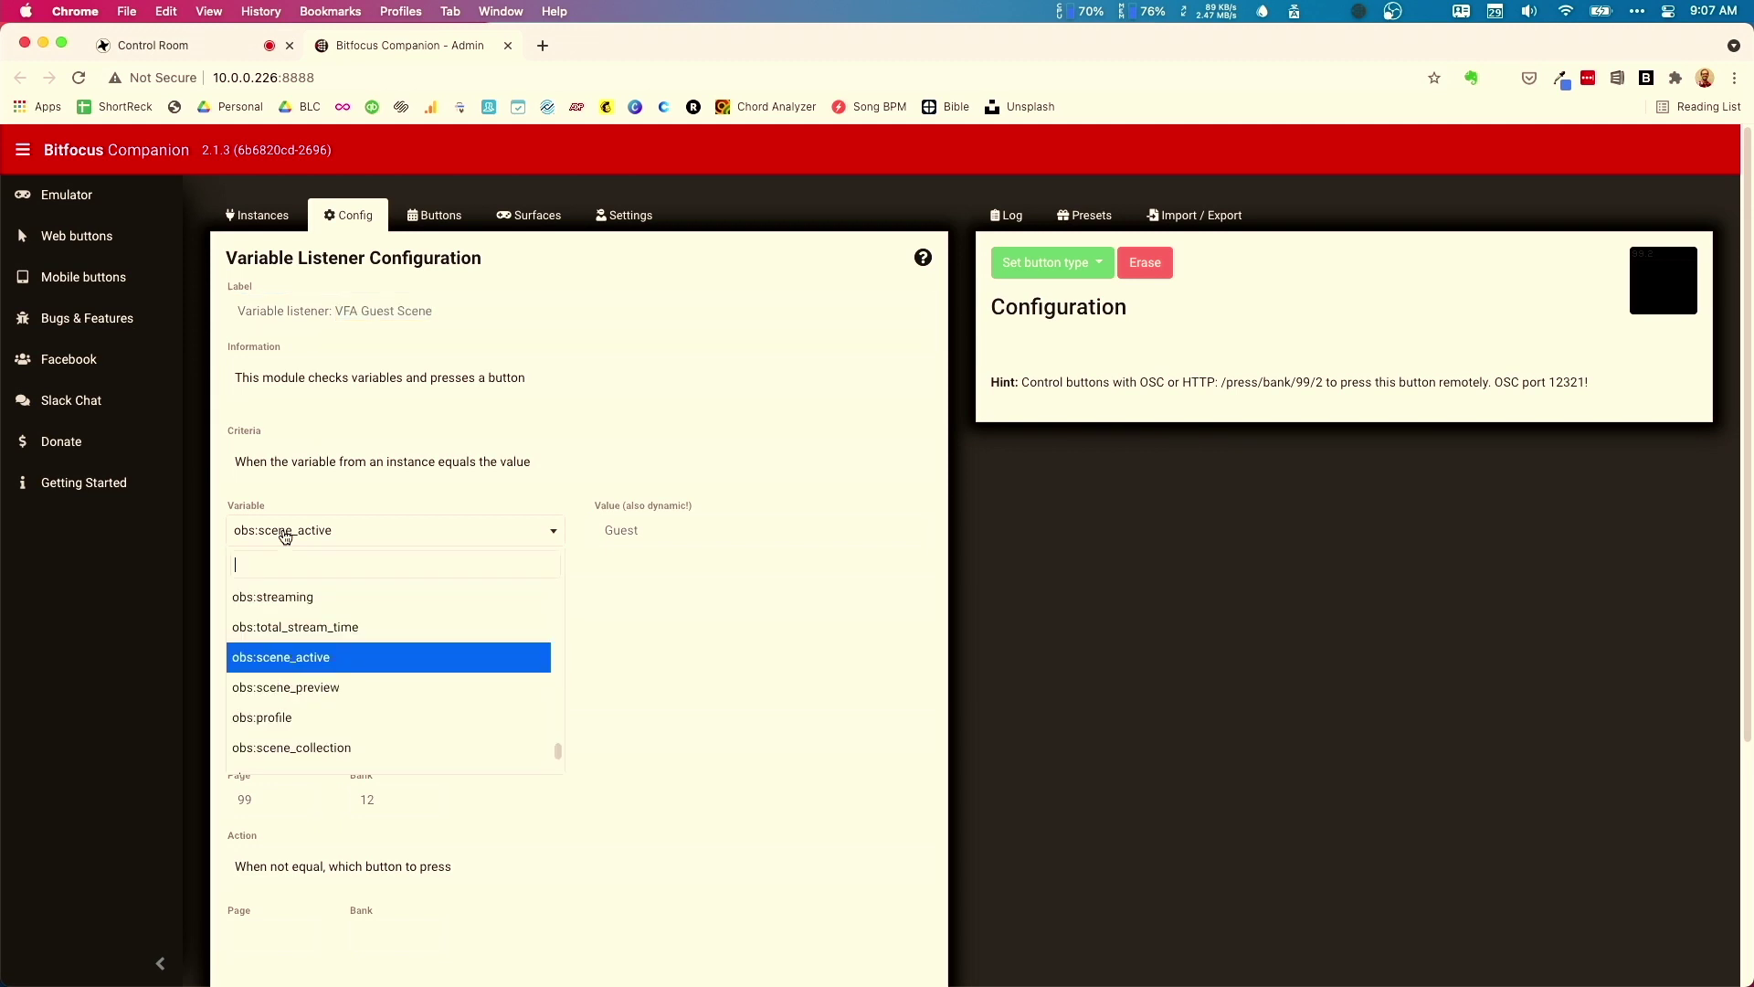
{"action": "left_click", "coordinate": [312, 662]}
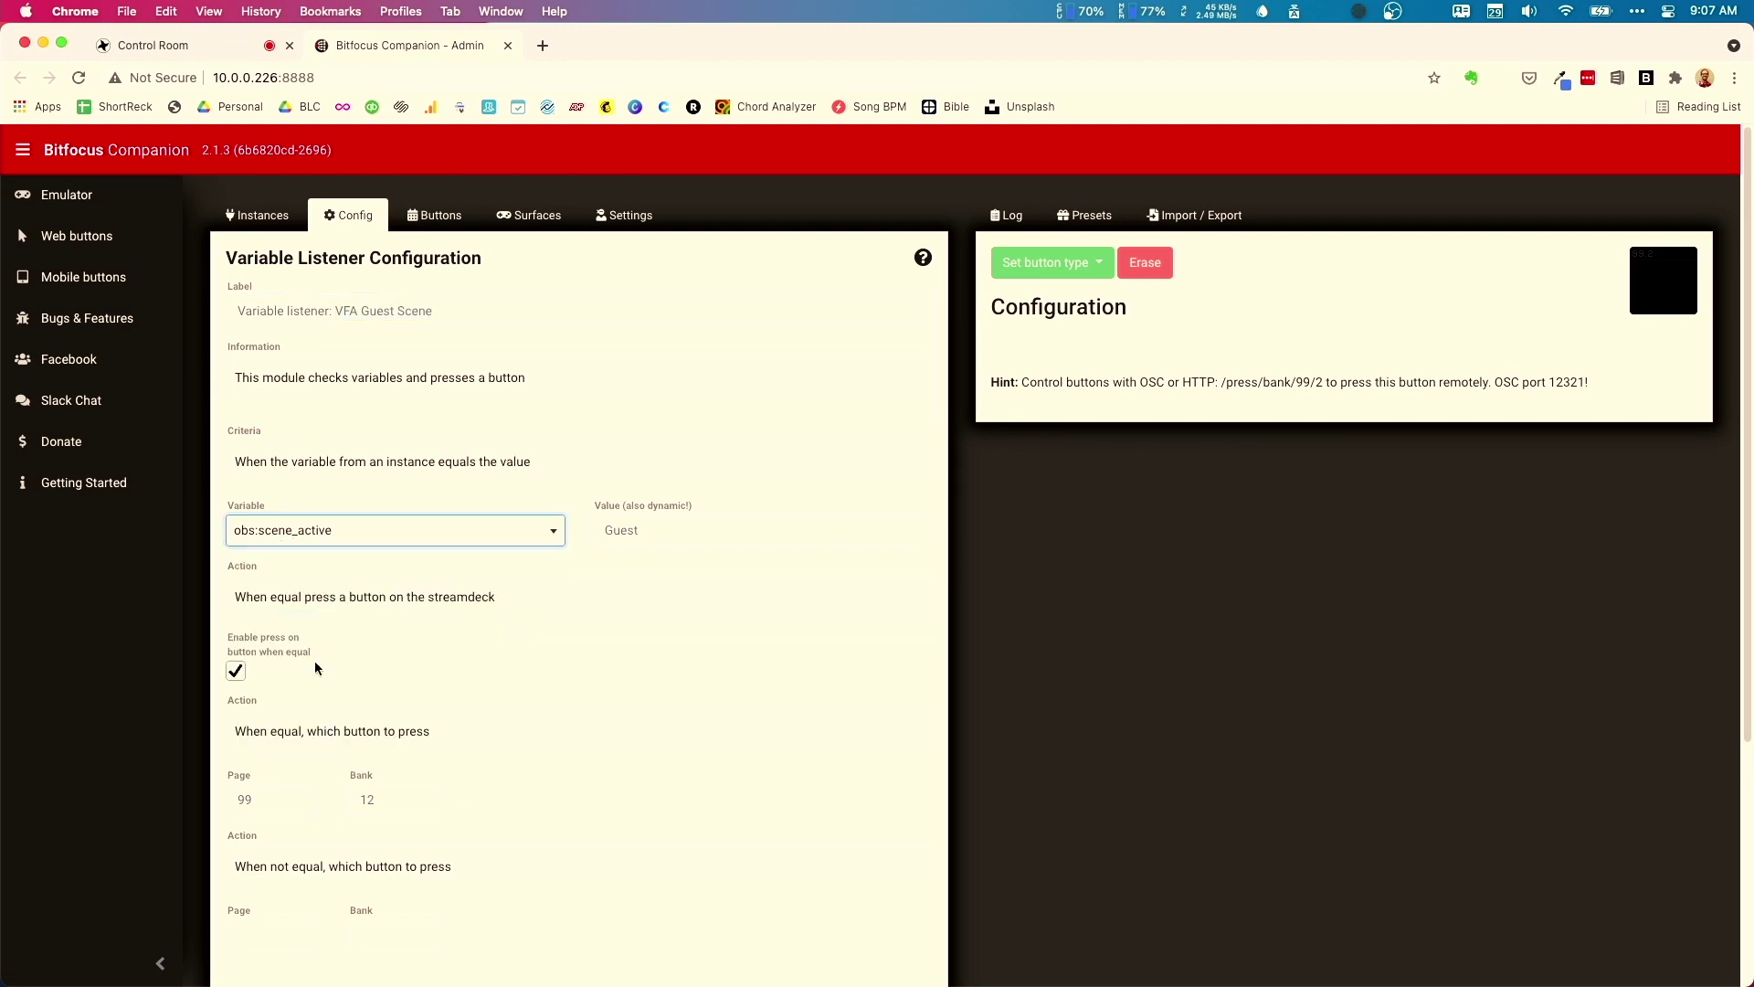
{"action": "left_click_drag", "start_coordinate": [652, 534], "coordinate": [604, 535]}
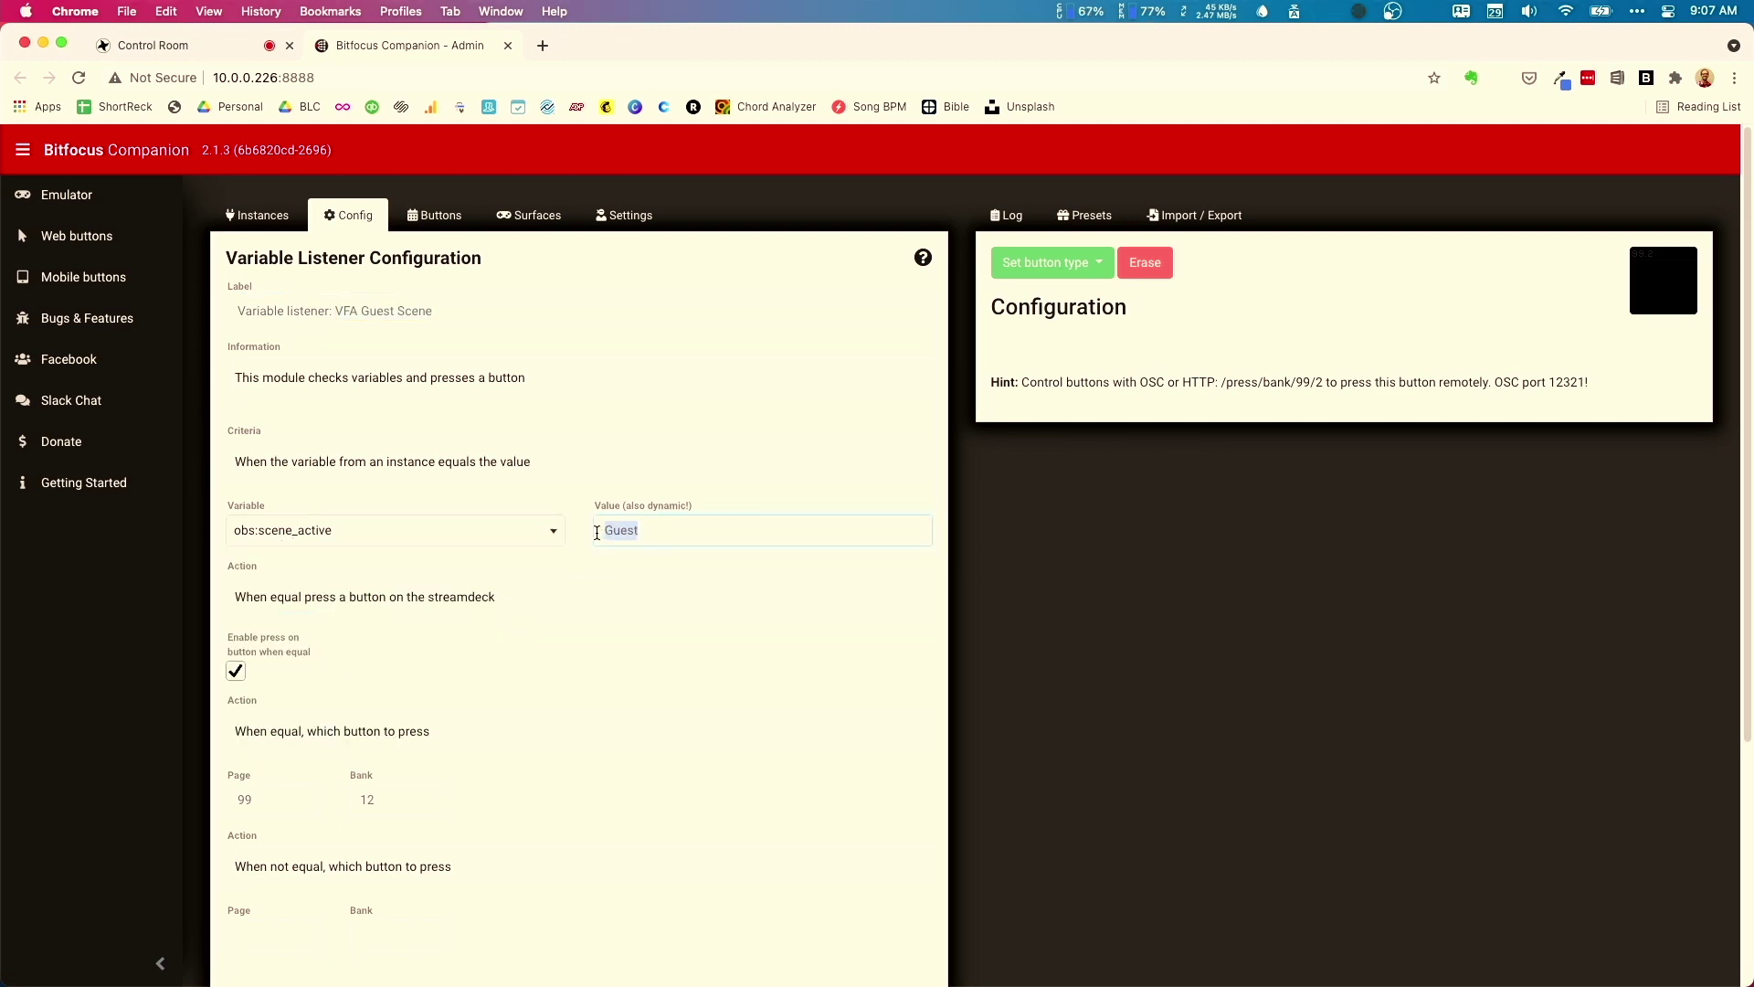
{"action": "left_click", "coordinate": [239, 672]}
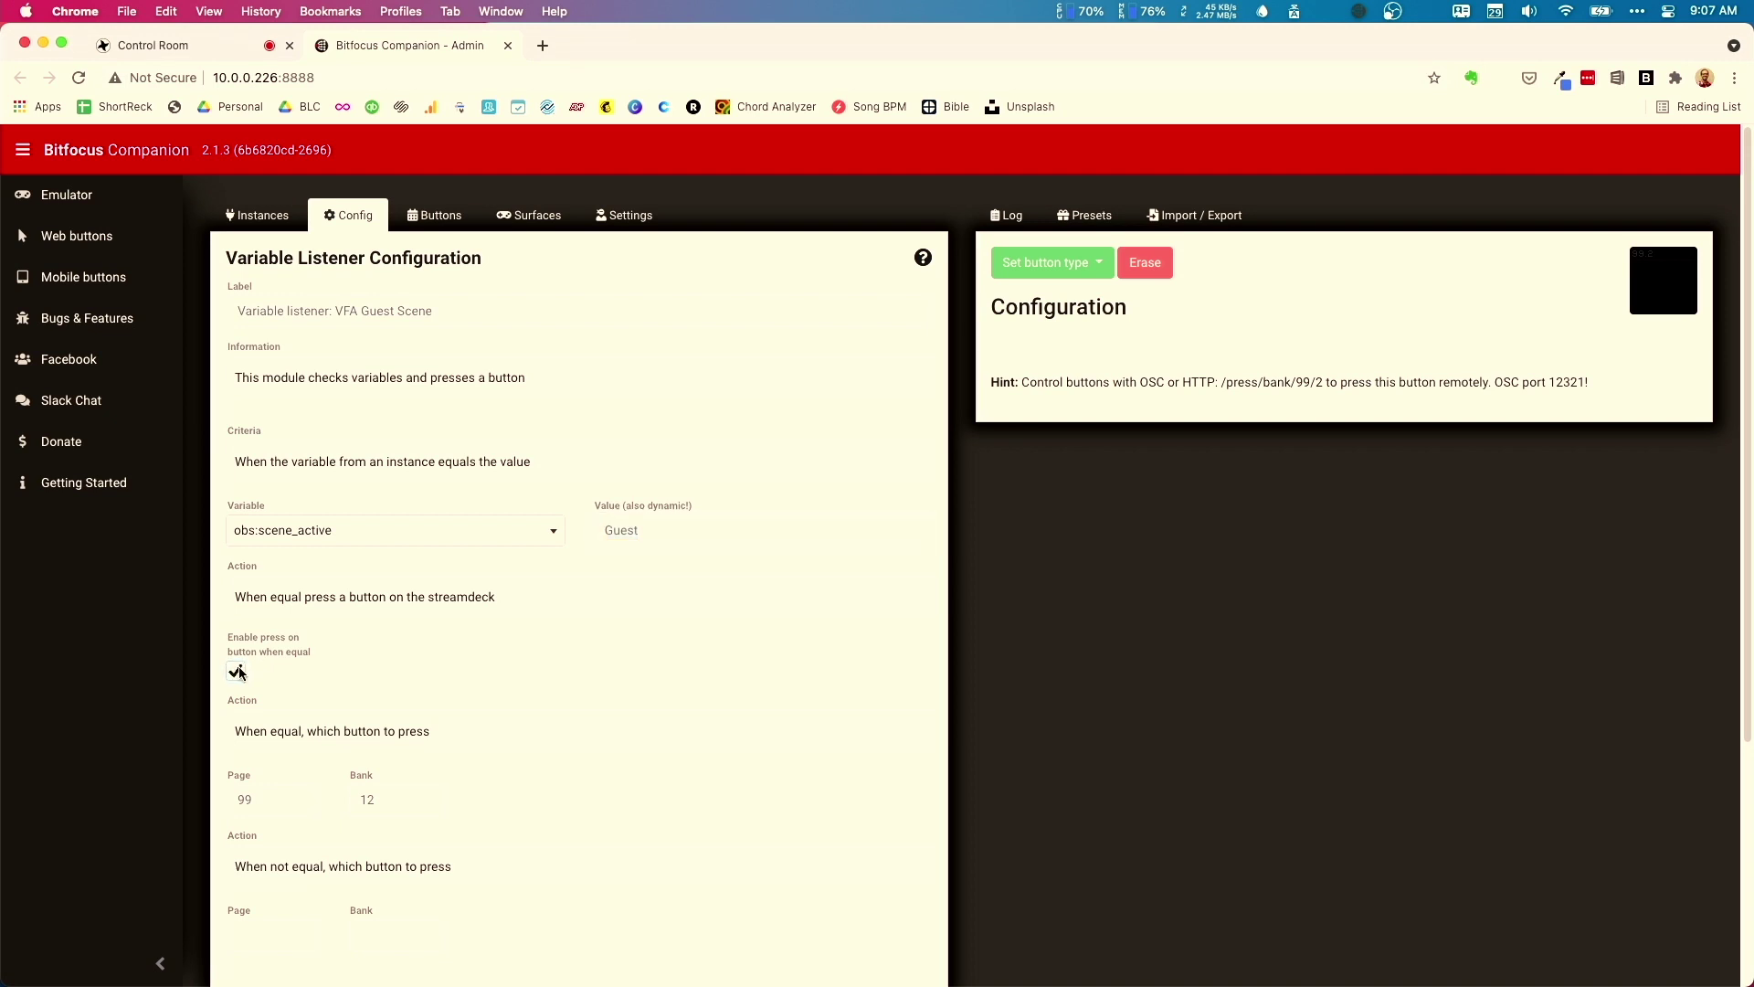
{"action": "left_click_drag", "start_coordinate": [251, 801], "coordinate": [230, 799]}
{"action": "double_click", "coordinate": [351, 801]}
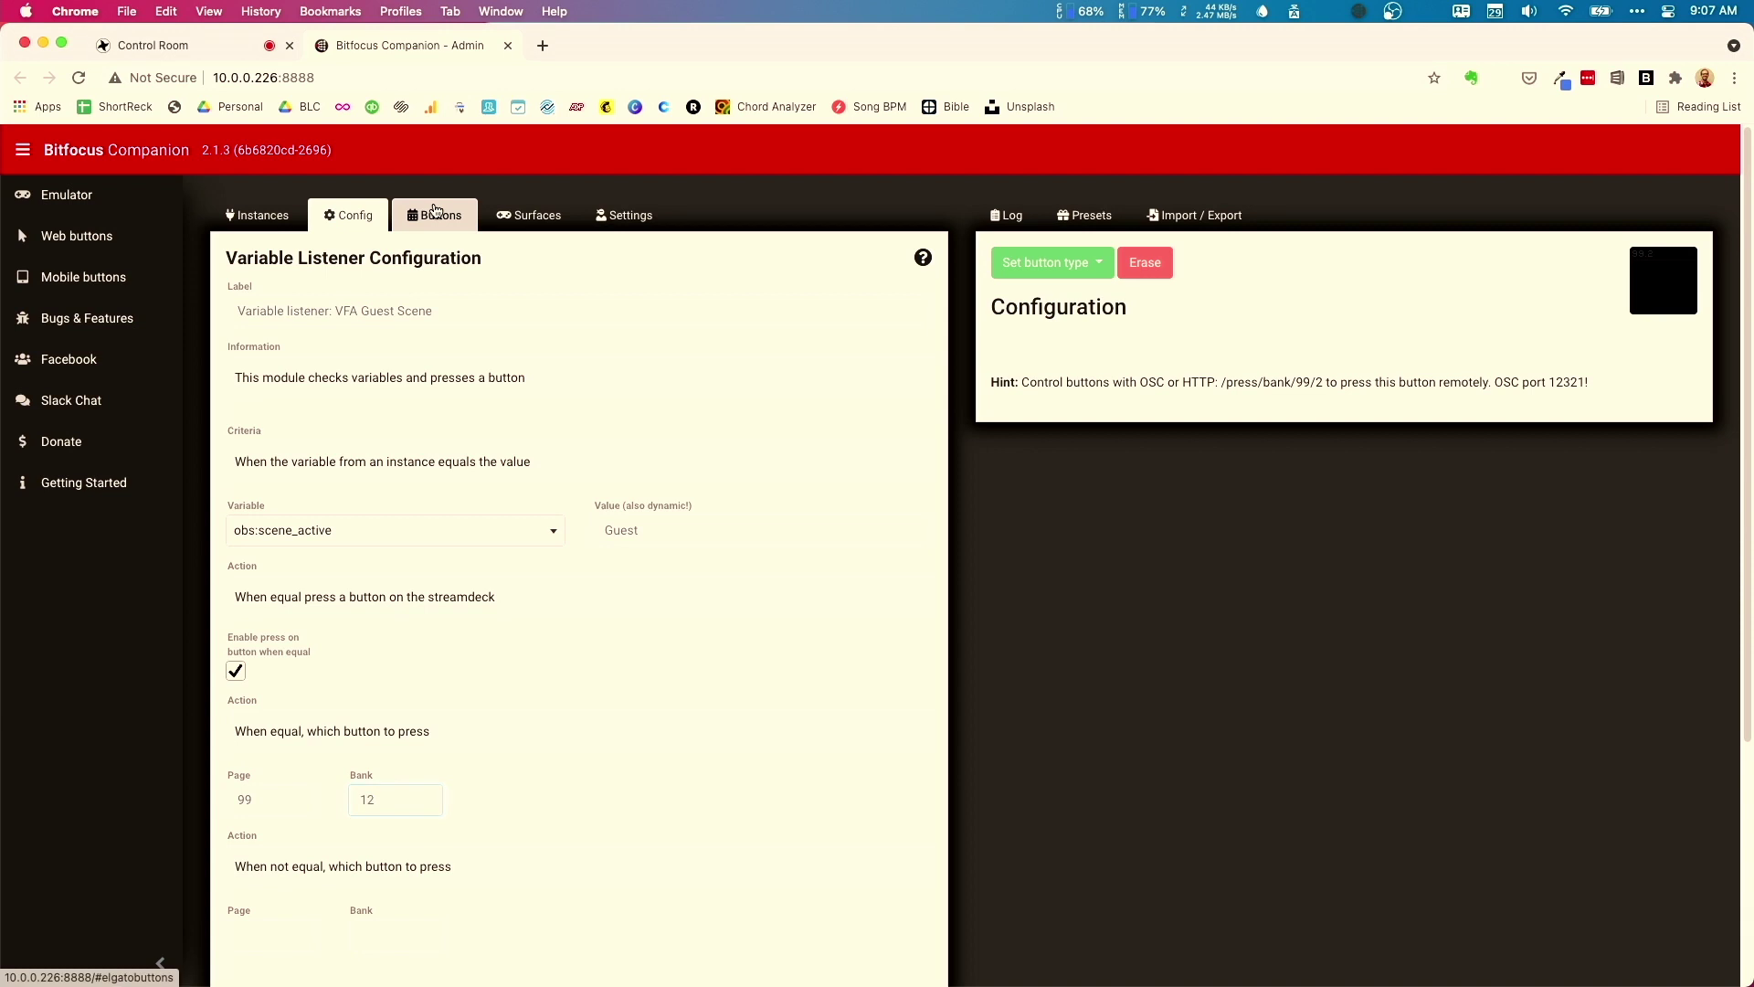
{"action": "left_click", "coordinate": [435, 216]}
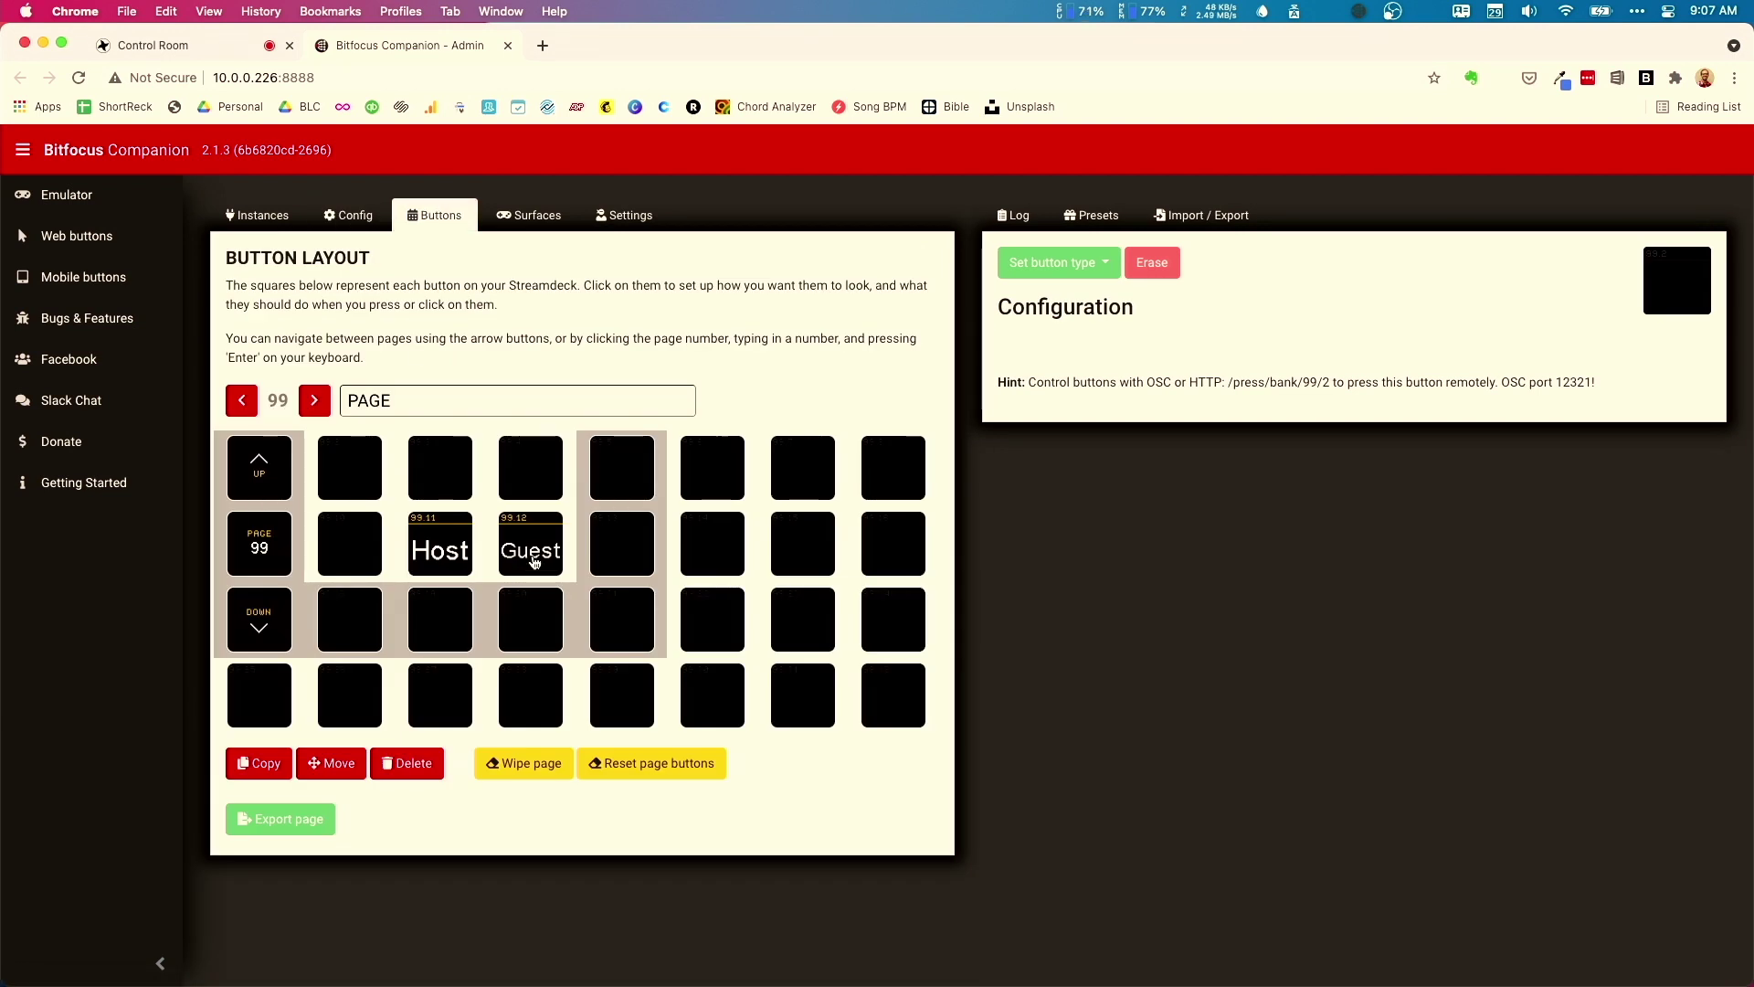
- Inspect the Host button 99.11 and Guest button 99.12 atem program-input actions
{"action": "left_click", "coordinate": [454, 555]}
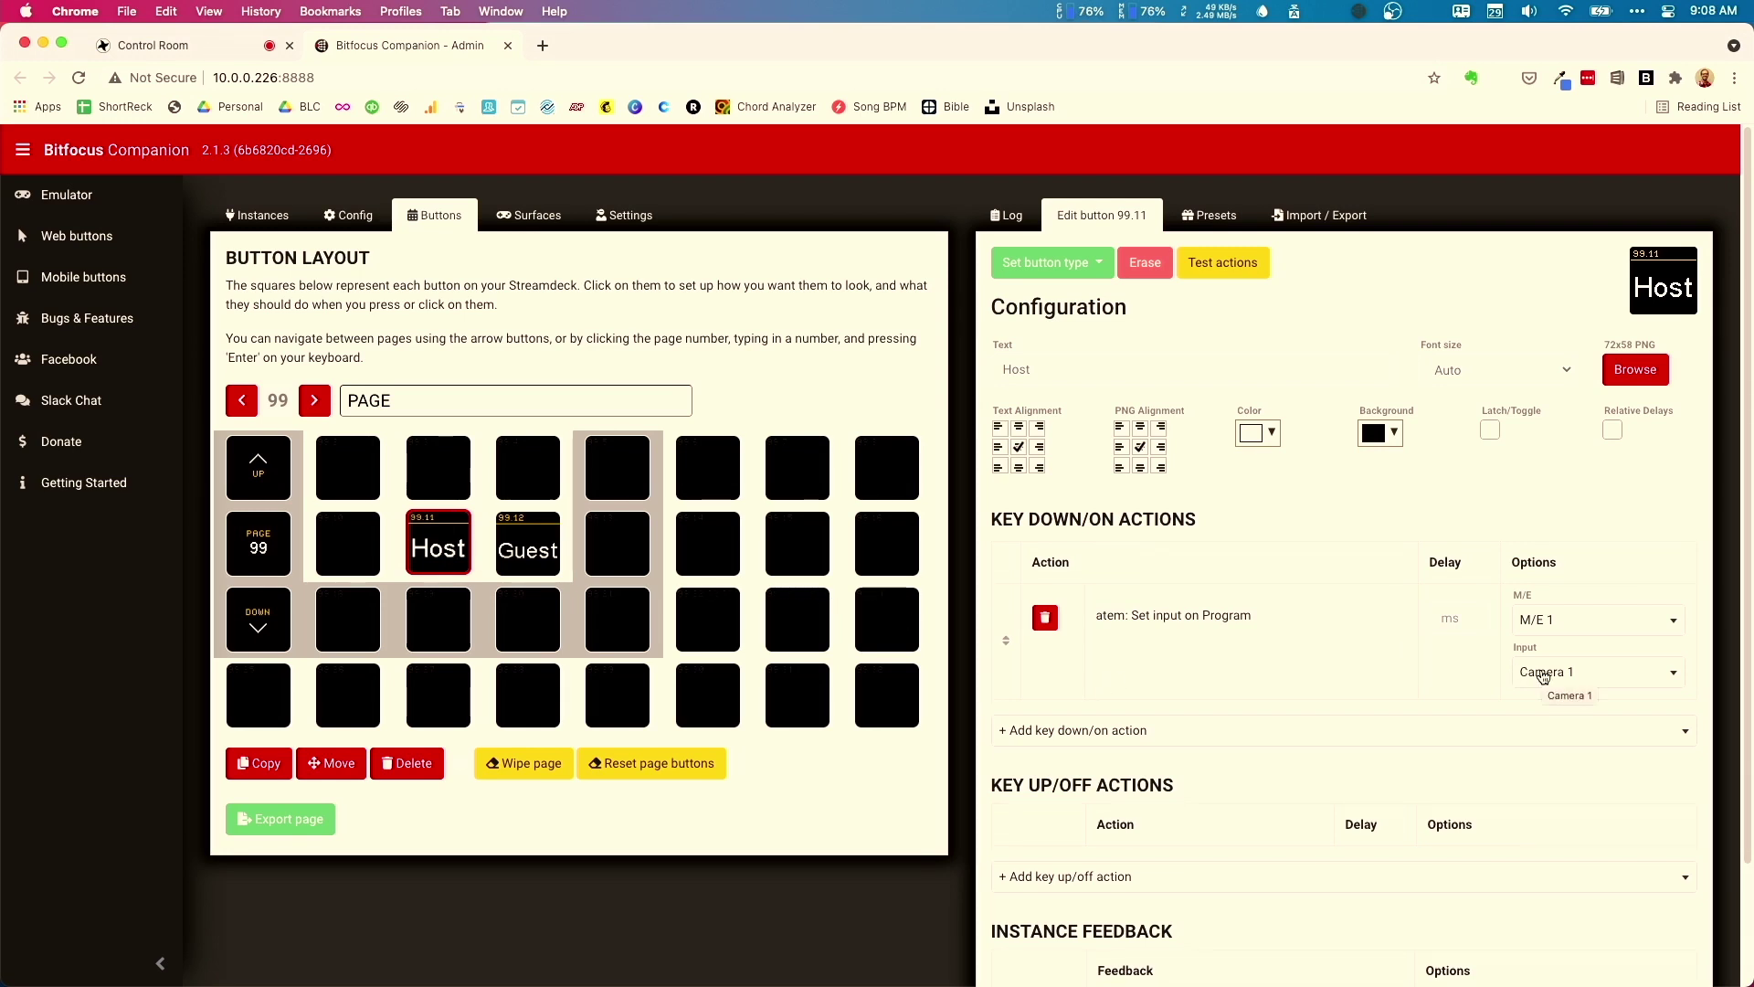
{"action": "left_click", "coordinate": [530, 543]}
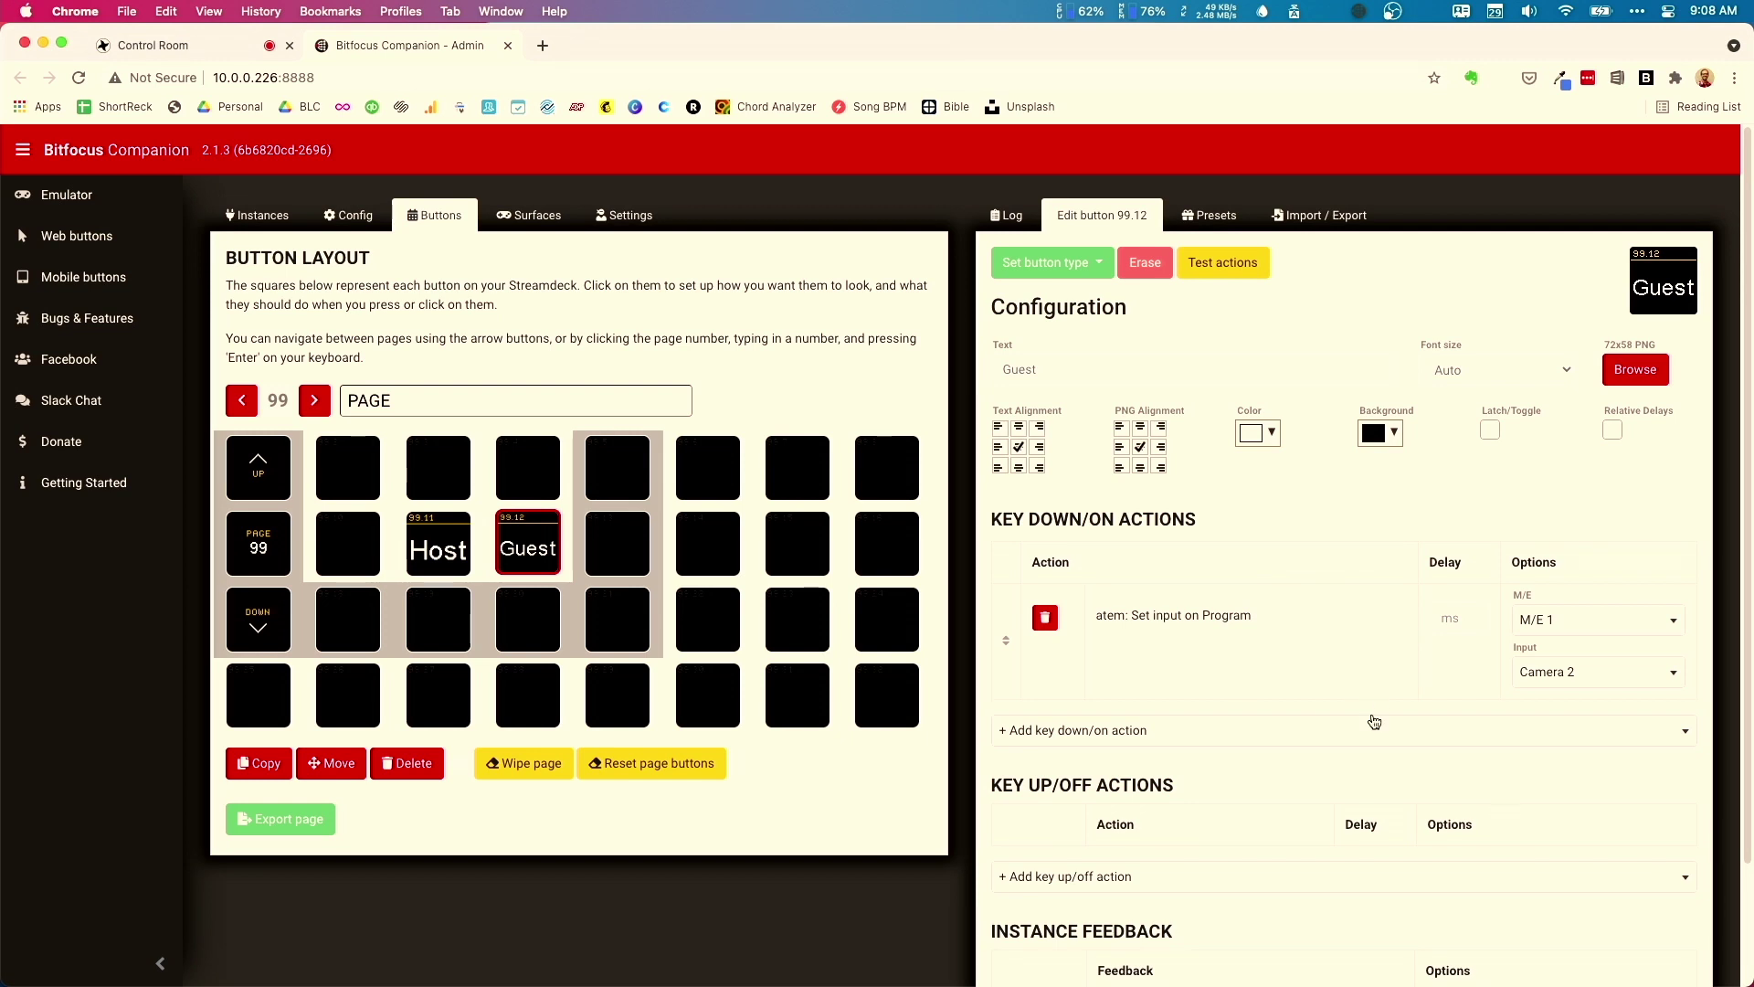
- Dismiss the key-down action list without adding anything and reopen Host button 99.11
{"action": "left_click", "coordinate": [1332, 739]}
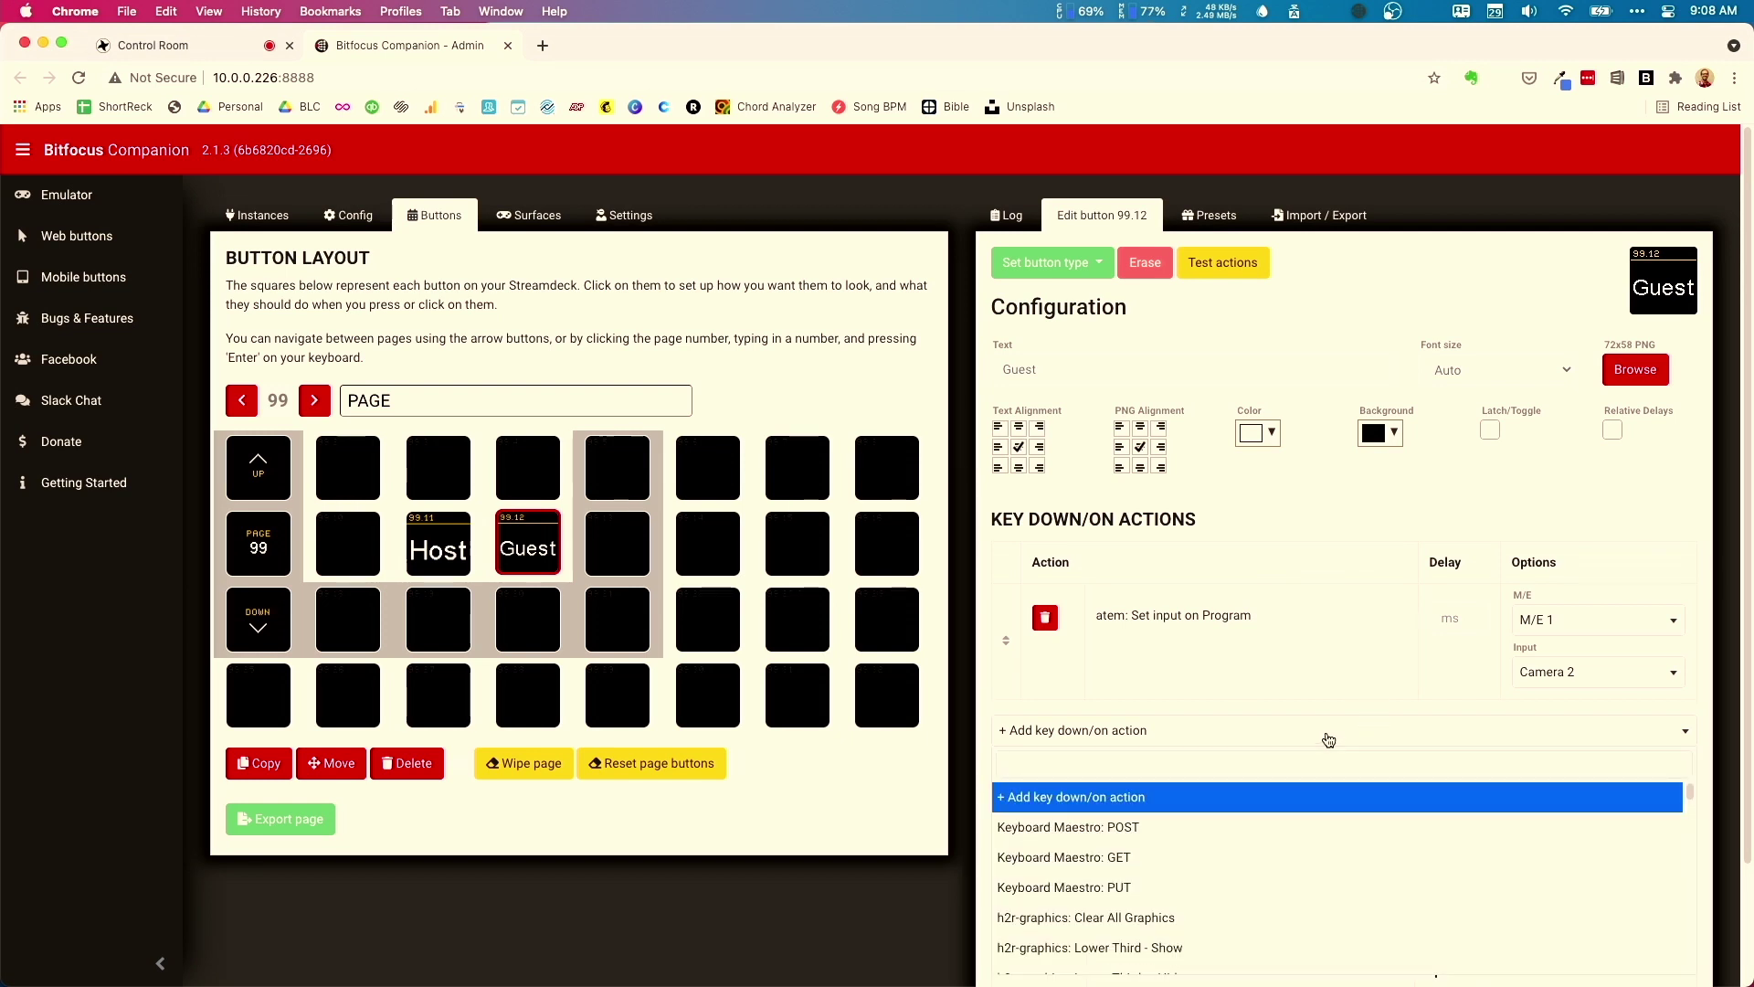
{"action": "left_click", "coordinate": [1133, 719]}
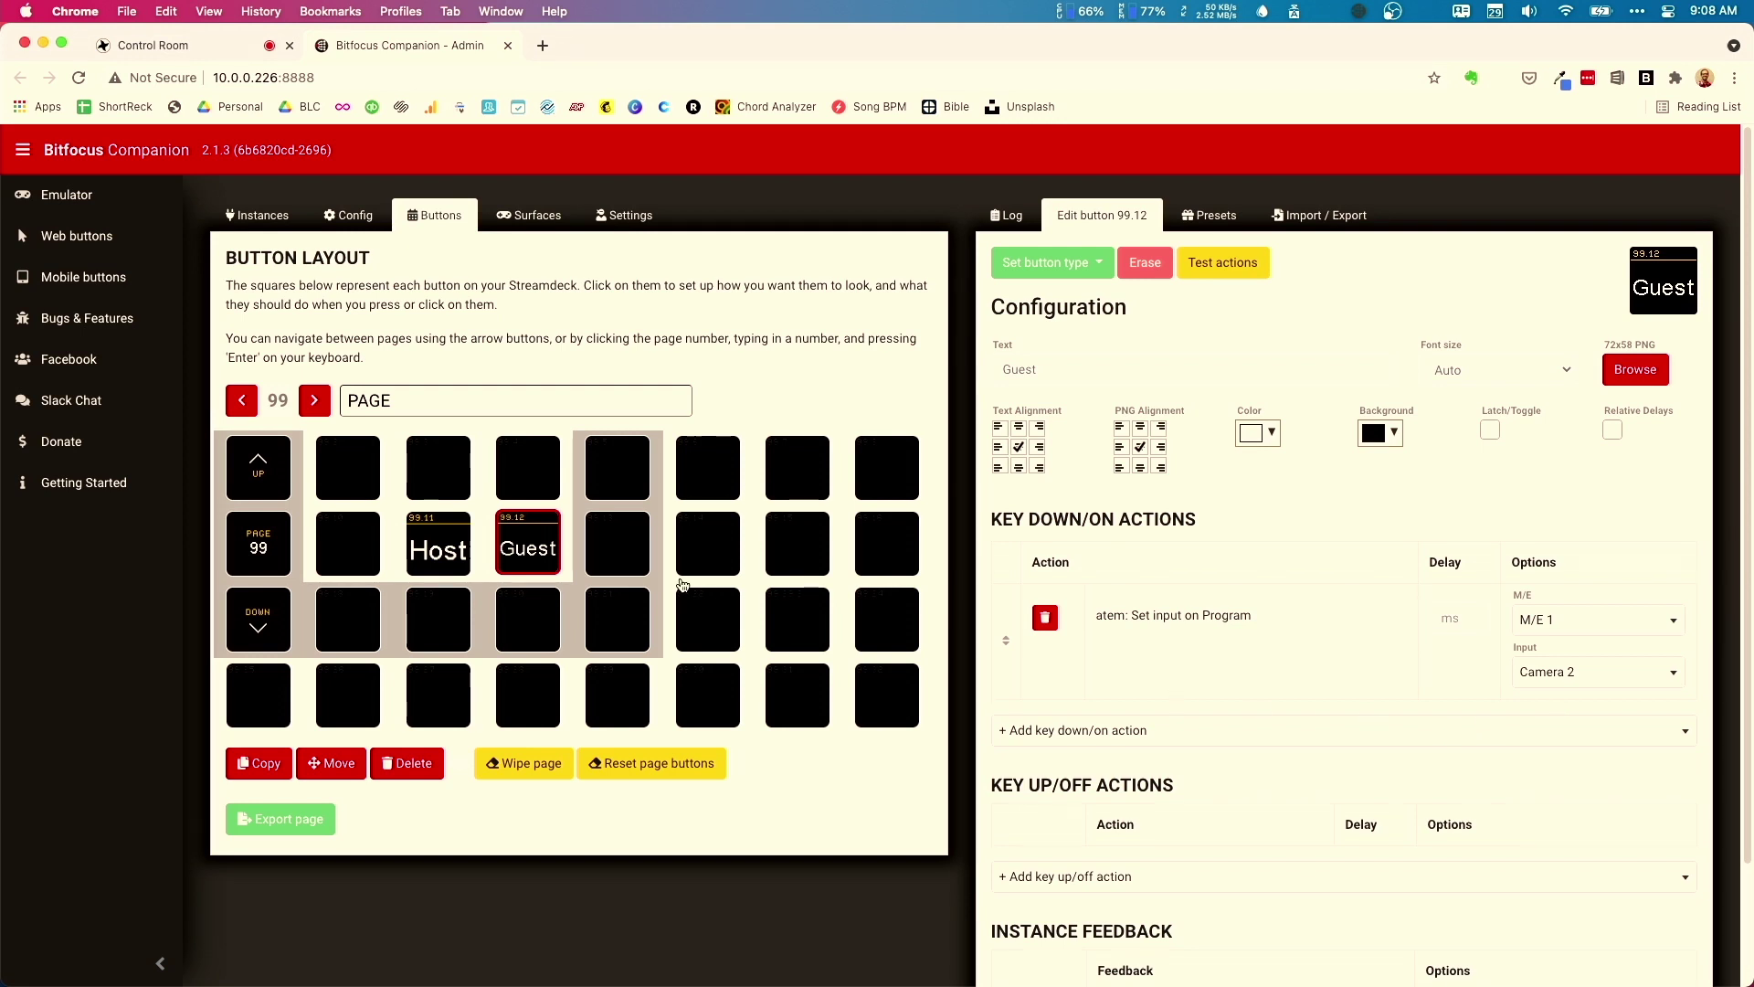
{"action": "left_click", "coordinate": [463, 551]}
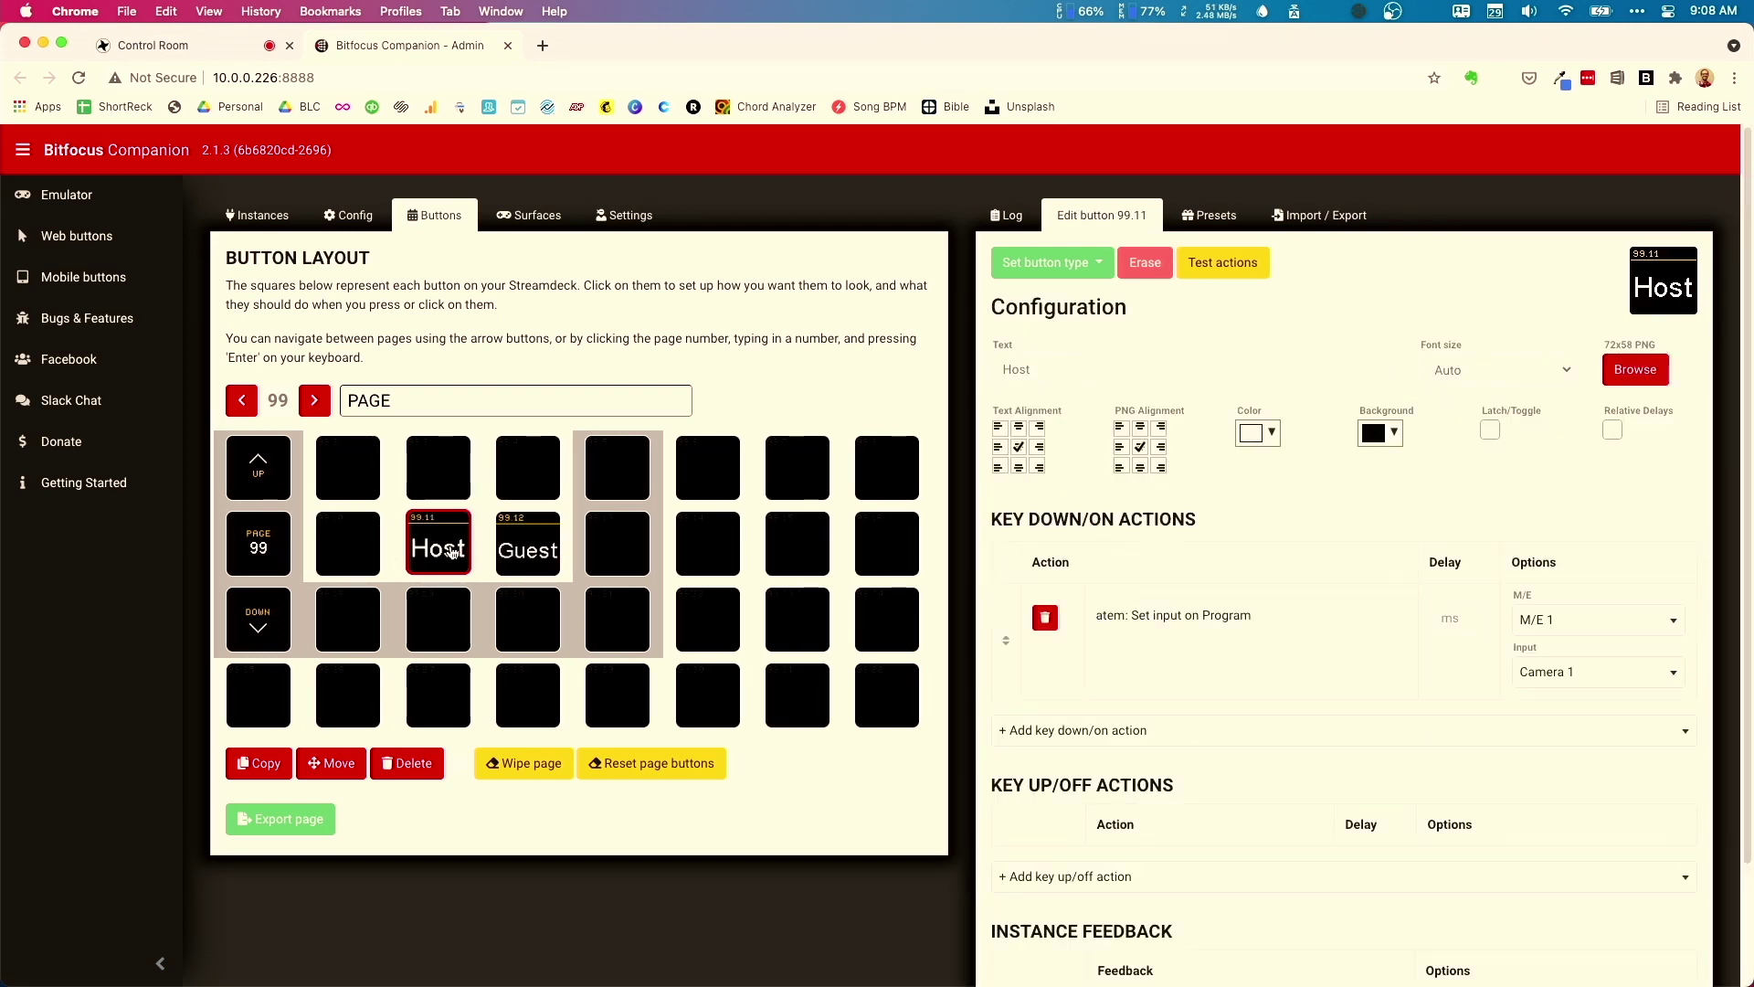